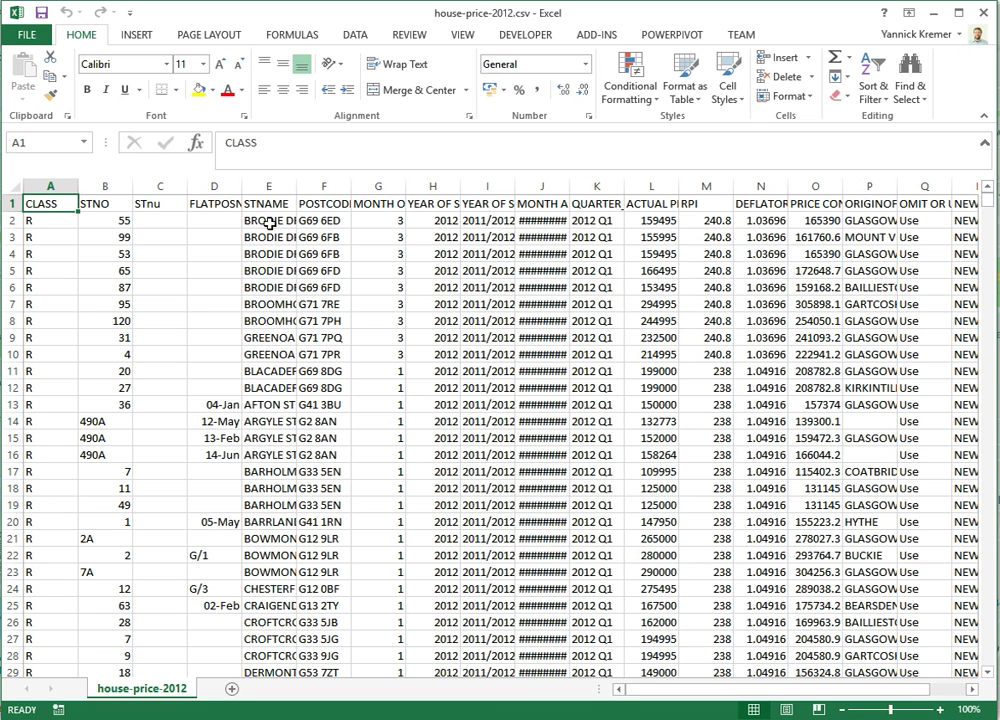
Examine the columns of the house-price table, from the street name and postcode across to LHF and back.
click(268, 287)
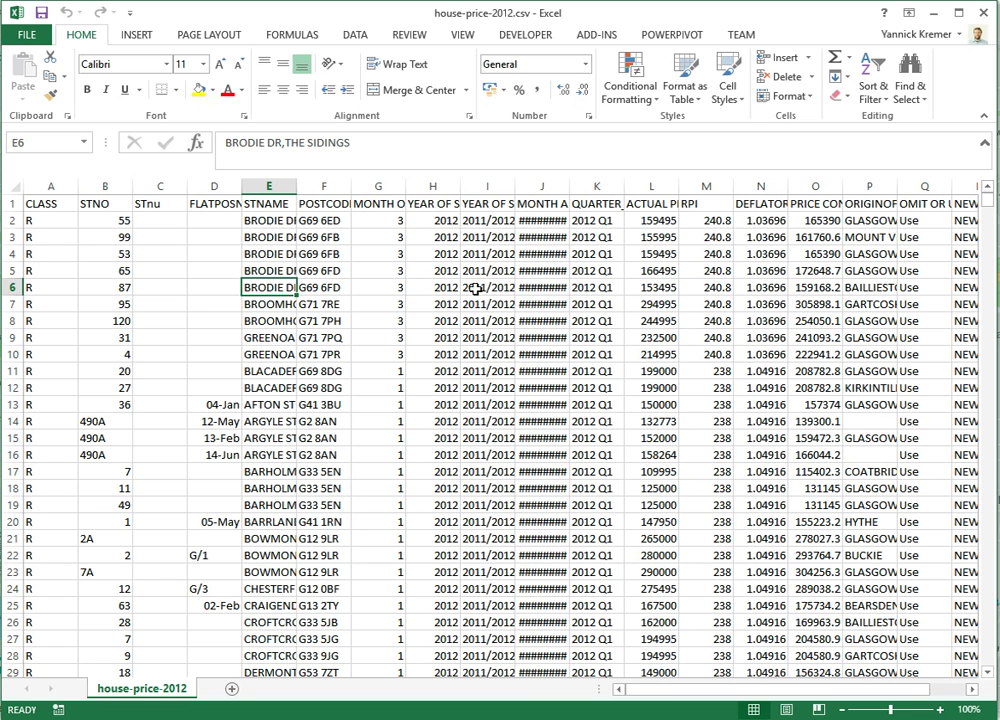
click(338, 304)
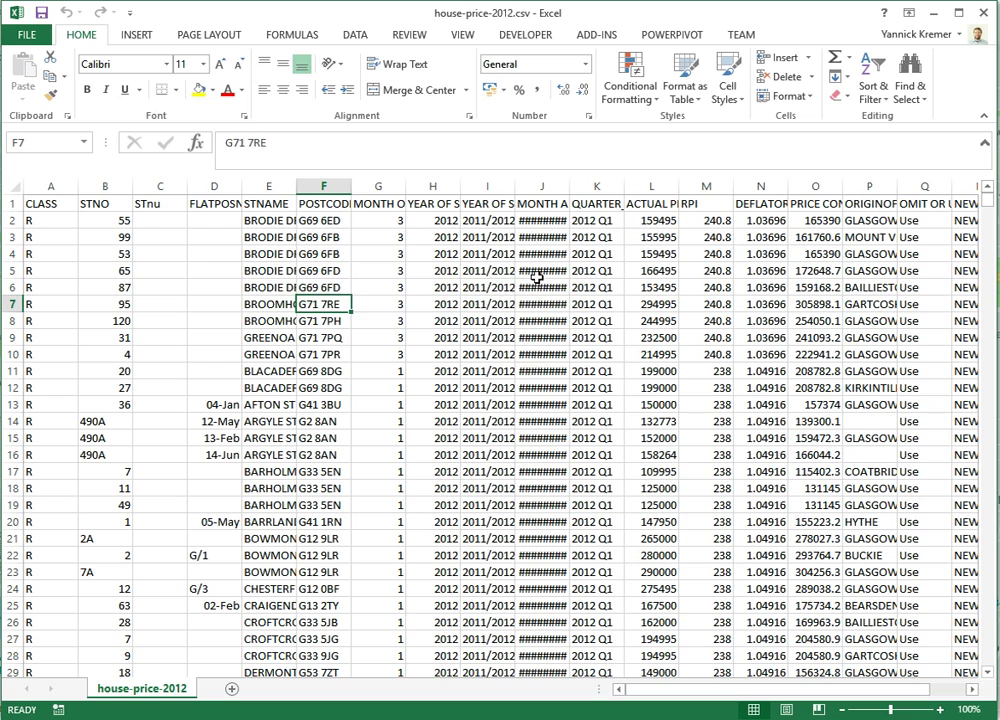
key(Right)
key(Right)
key(Right)
key(Right)
key(Right)
key(Right)
key(Right)
key(Right)
key(Right)
key(Right)
key(Right)
key(Right)
key(Right)
key(Right)
key(Right)
key(Right)
key(Right)
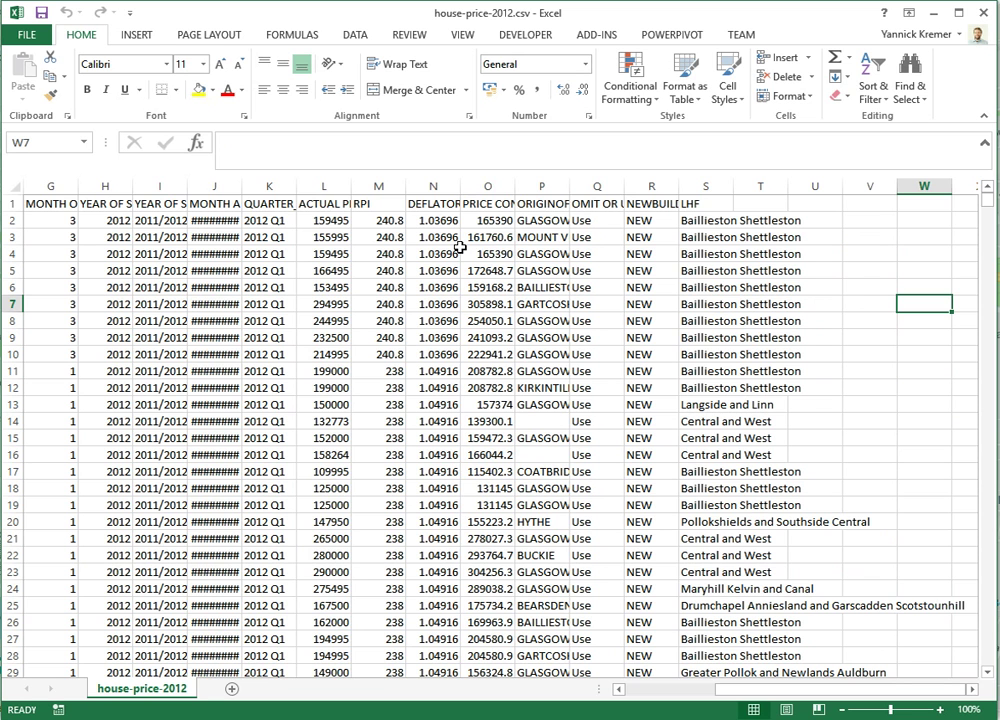
key(Left)
key(Left)
key(Left)
key(Left)
key(Left)
key(Left)
key(Left)
key(Left)
key(Left)
key(Left)
key(Left)
key(Left)
key(Left)
key(Left)
key(Left)
key(Left)
key(Left)
key(Left)
key(Right)
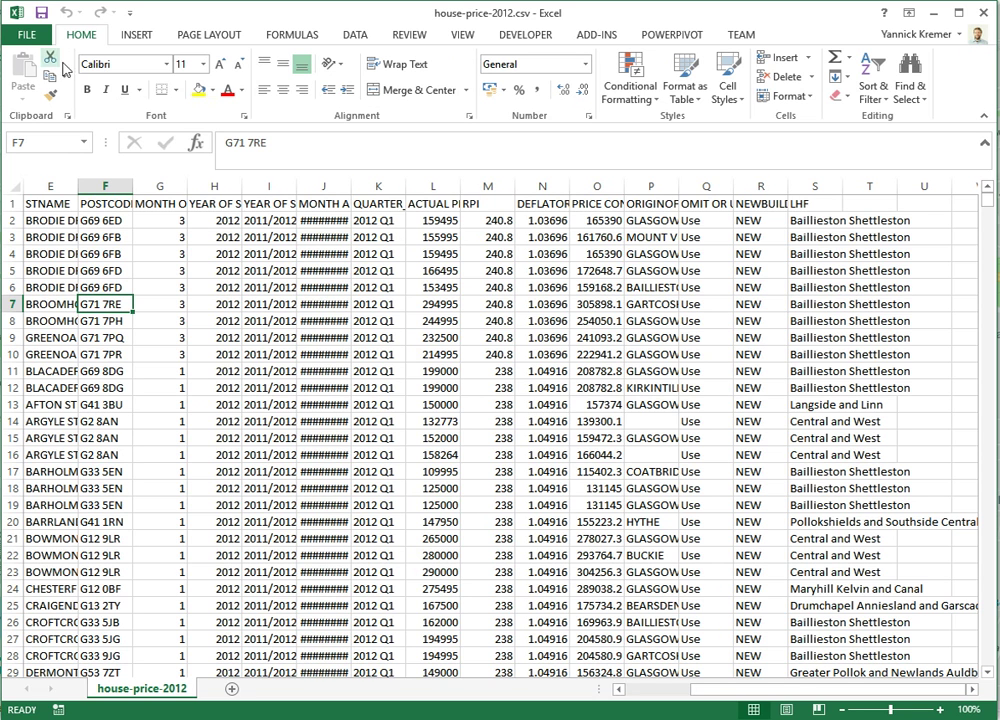
Close the house-price workbook, switch to Google Maps and create a new custom map from your saved places.
click(28, 38)
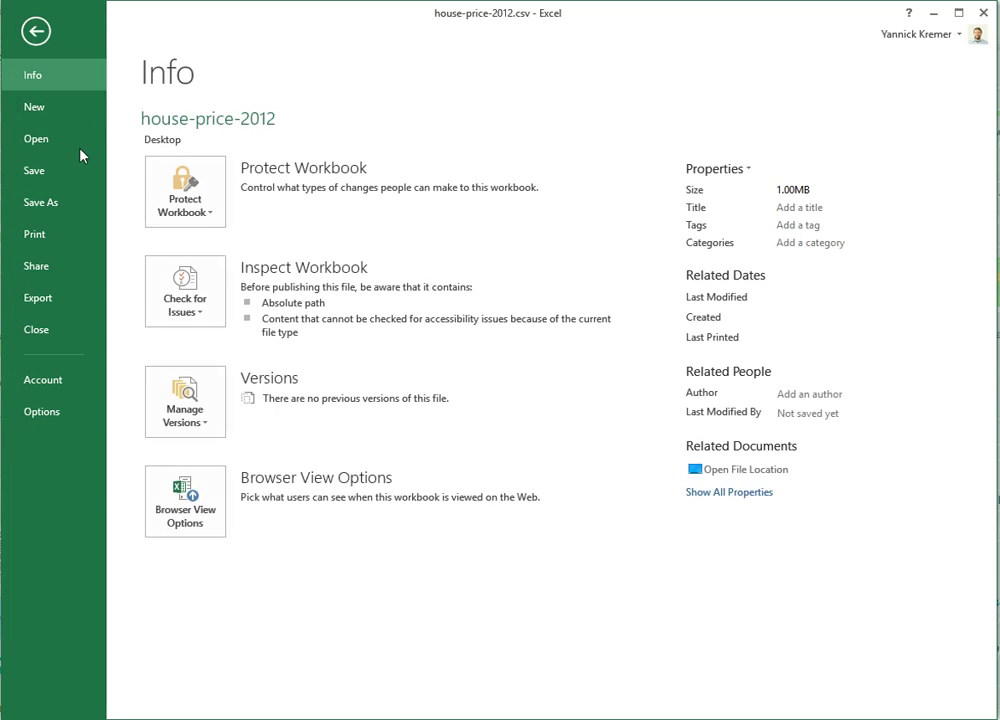
click(982, 14)
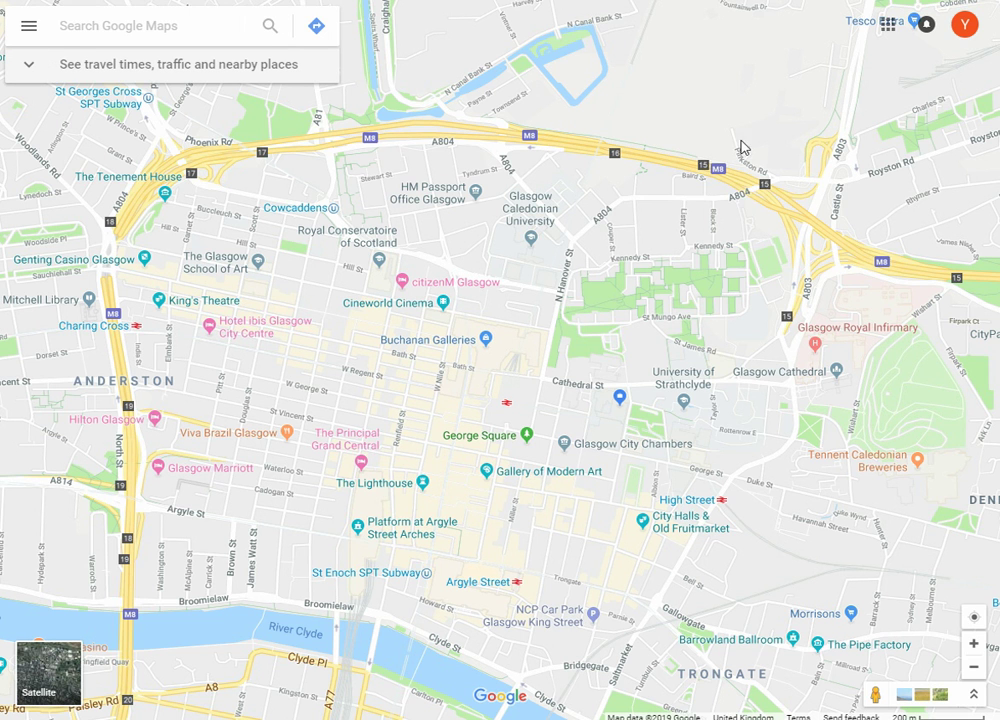
click(30, 35)
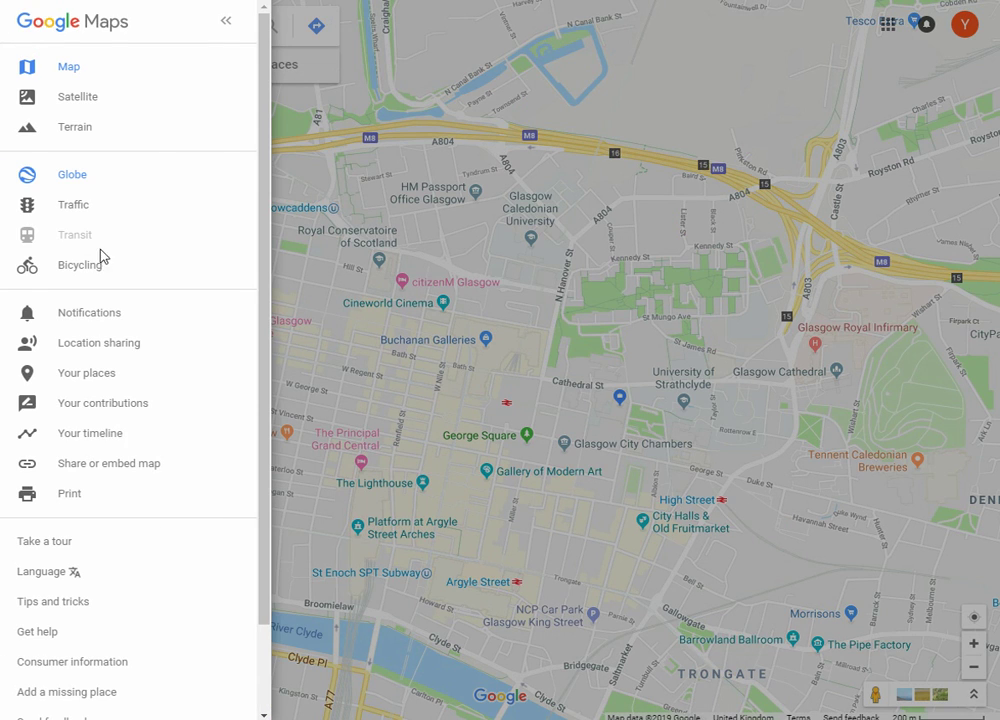
click(80, 383)
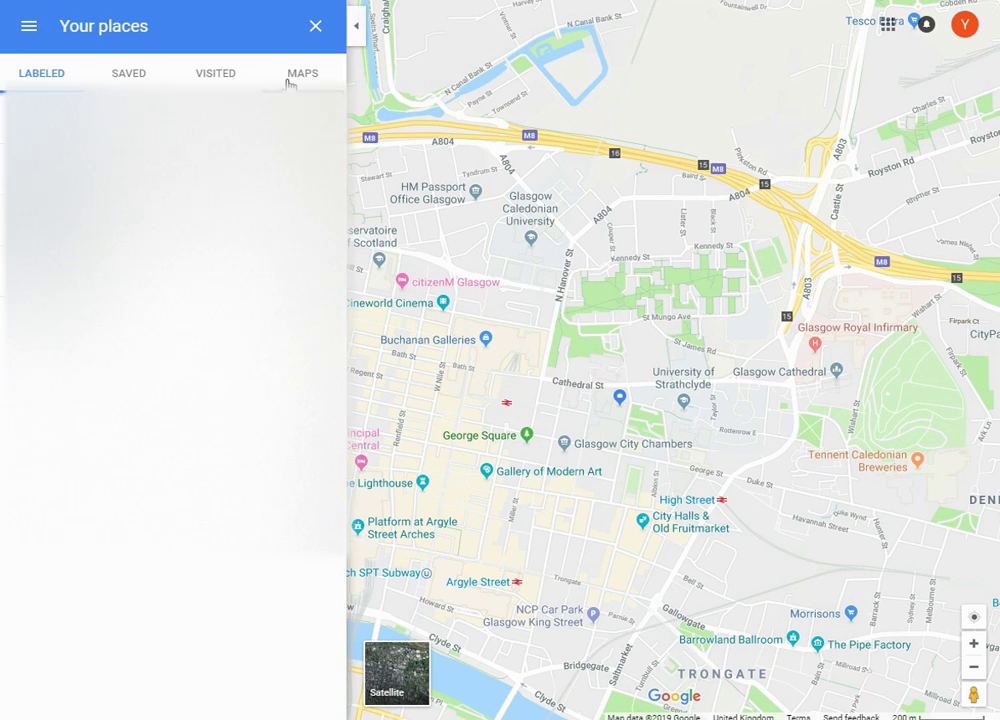
click(290, 80)
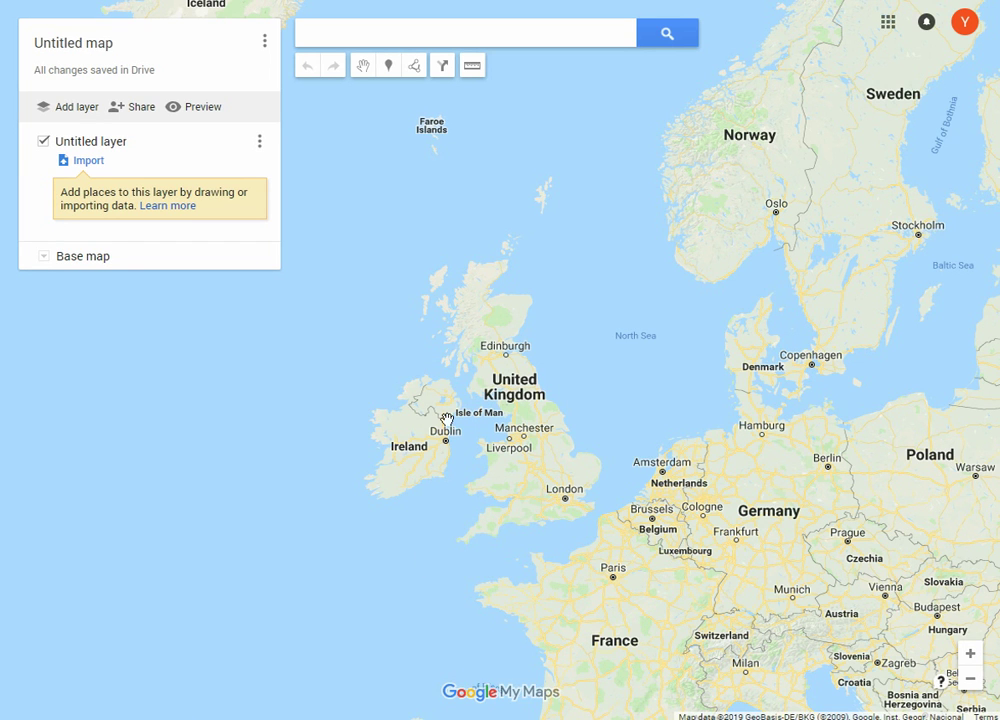
Import house-price-2012.csv into the untitled layer, positioning the placemarks by the STNO, STNAME and POSTCODE columns.
click(90, 165)
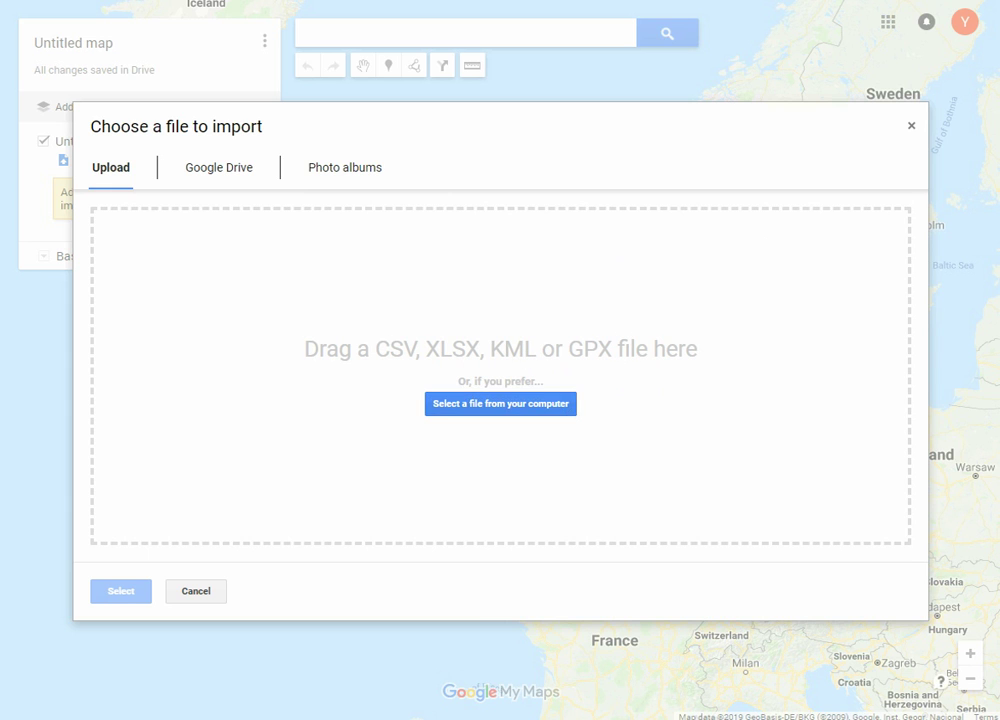
drag(995, 281, 455, 342)
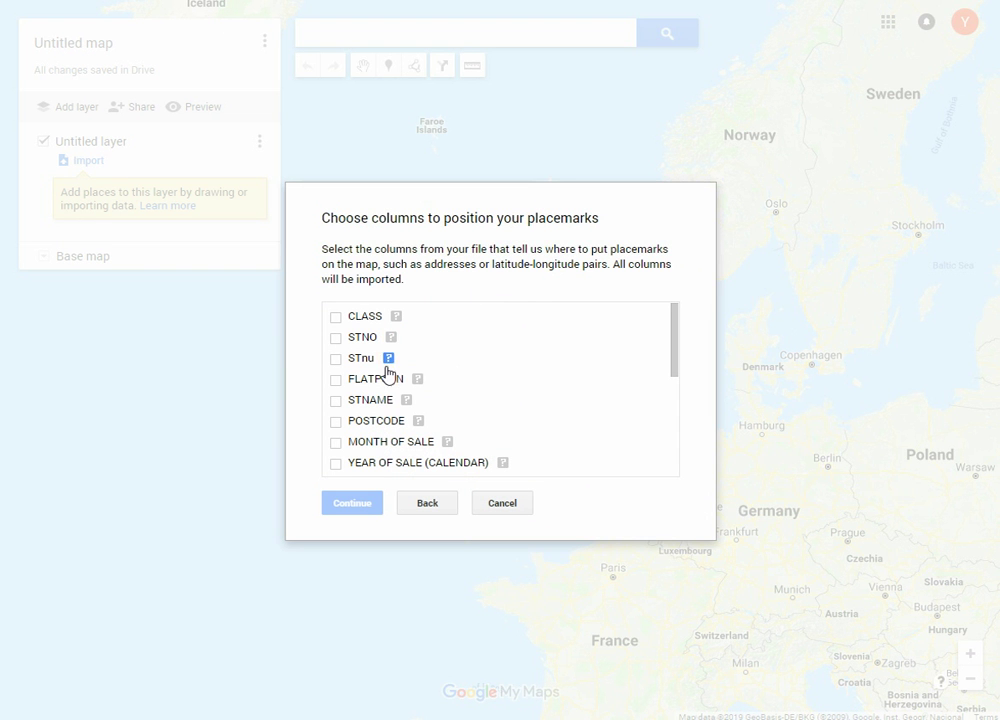
click(336, 401)
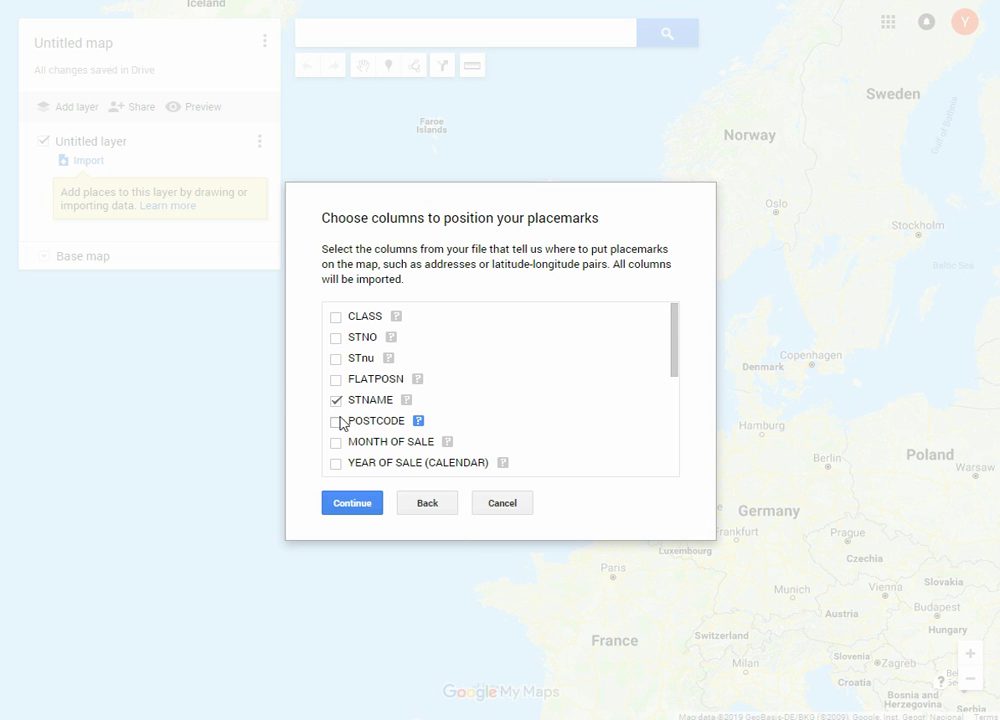
click(336, 423)
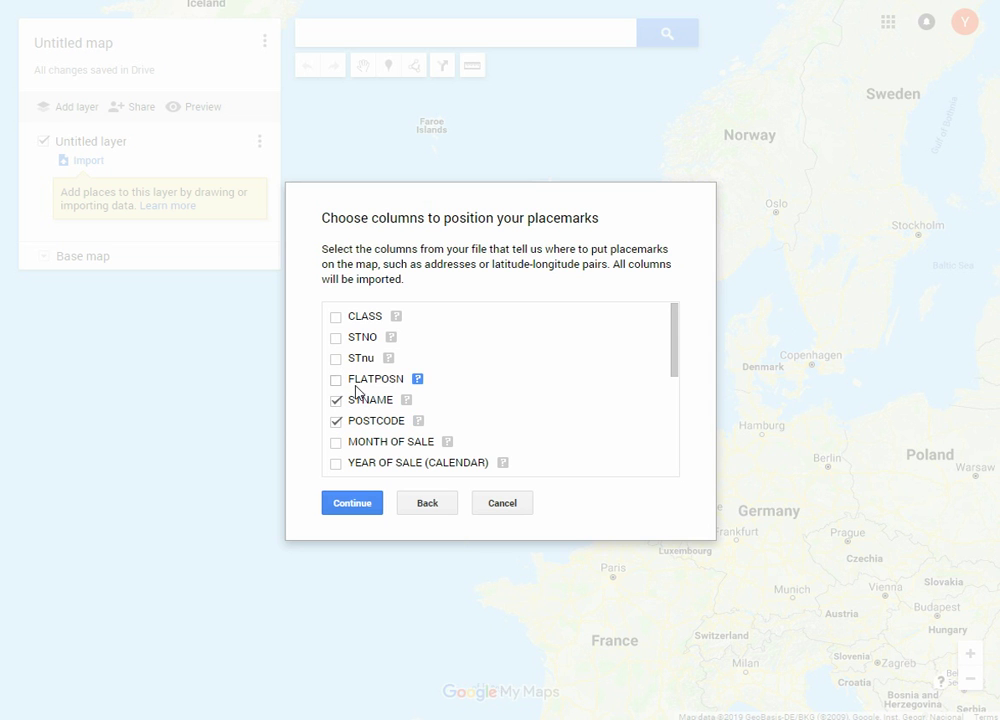
click(336, 339)
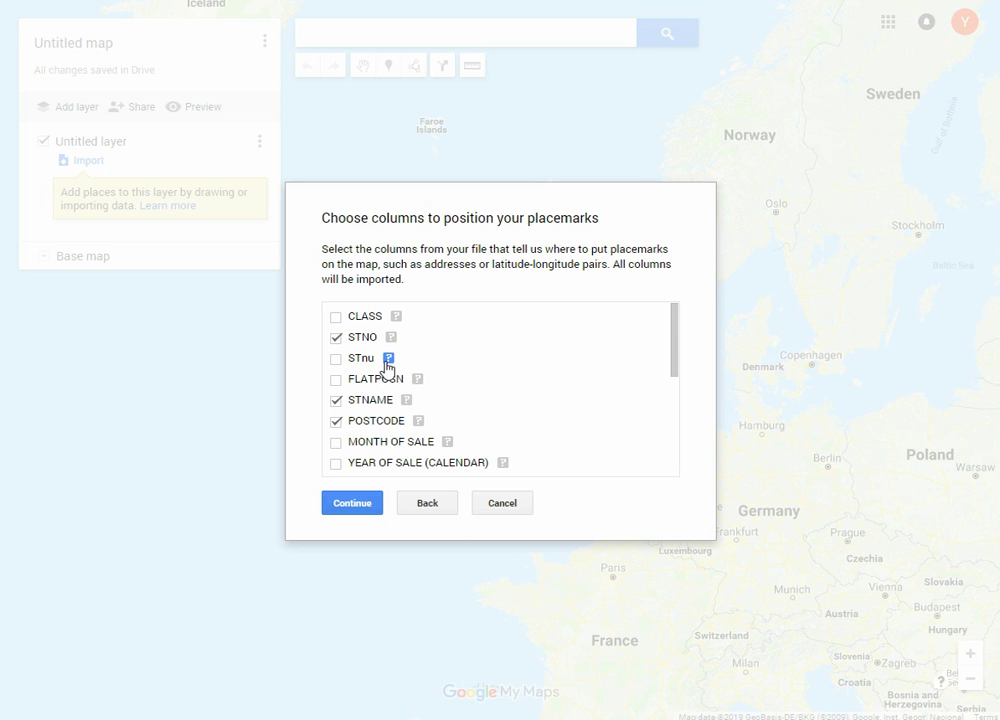
click(351, 503)
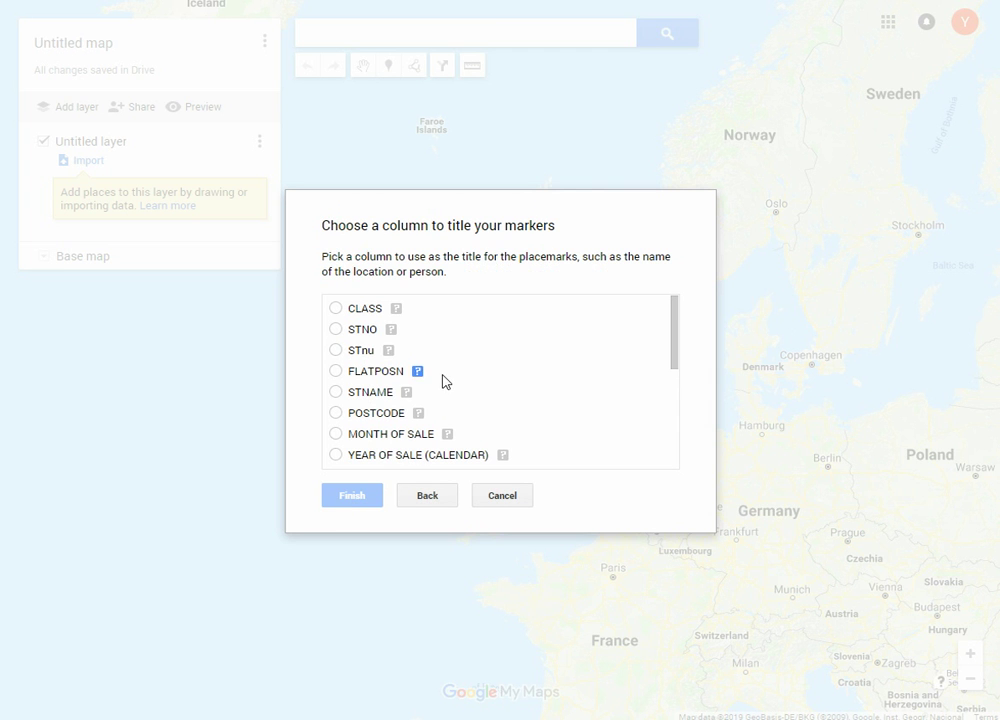
Title the markers with the ACTUAL PRICE AT POINT OF SALE column and finish the import.
drag(677, 322, 652, 436)
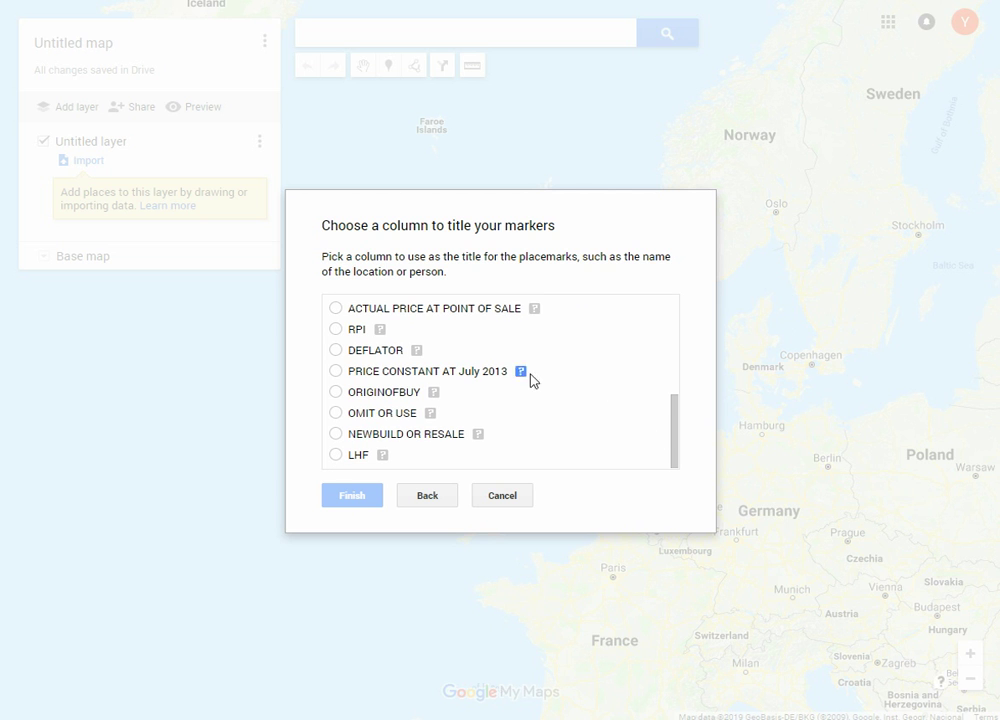
click(336, 309)
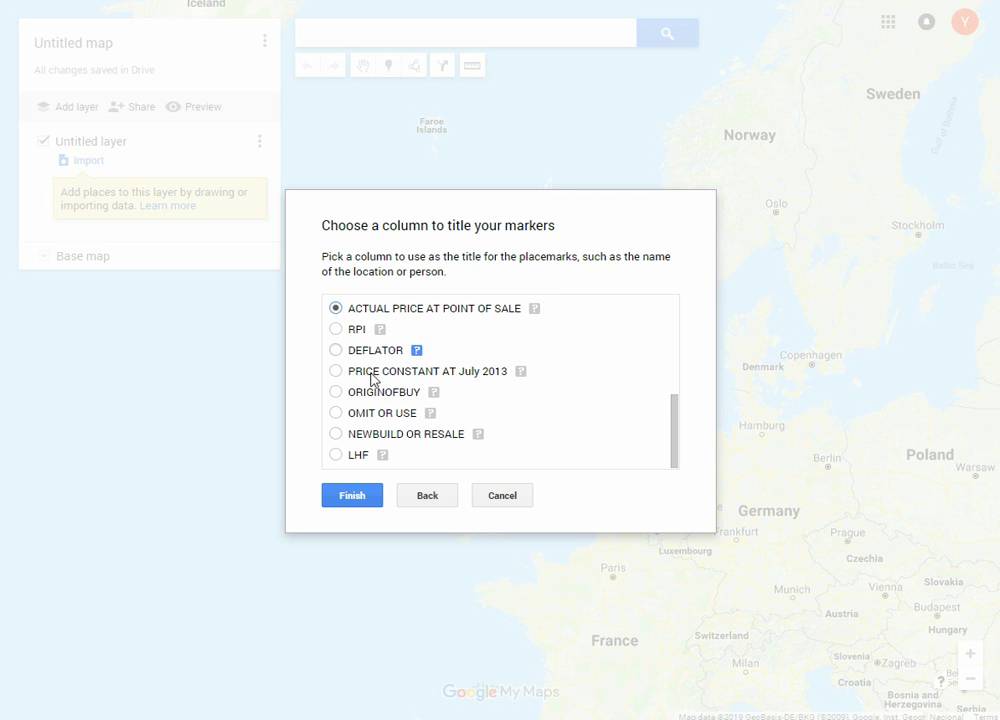
click(352, 496)
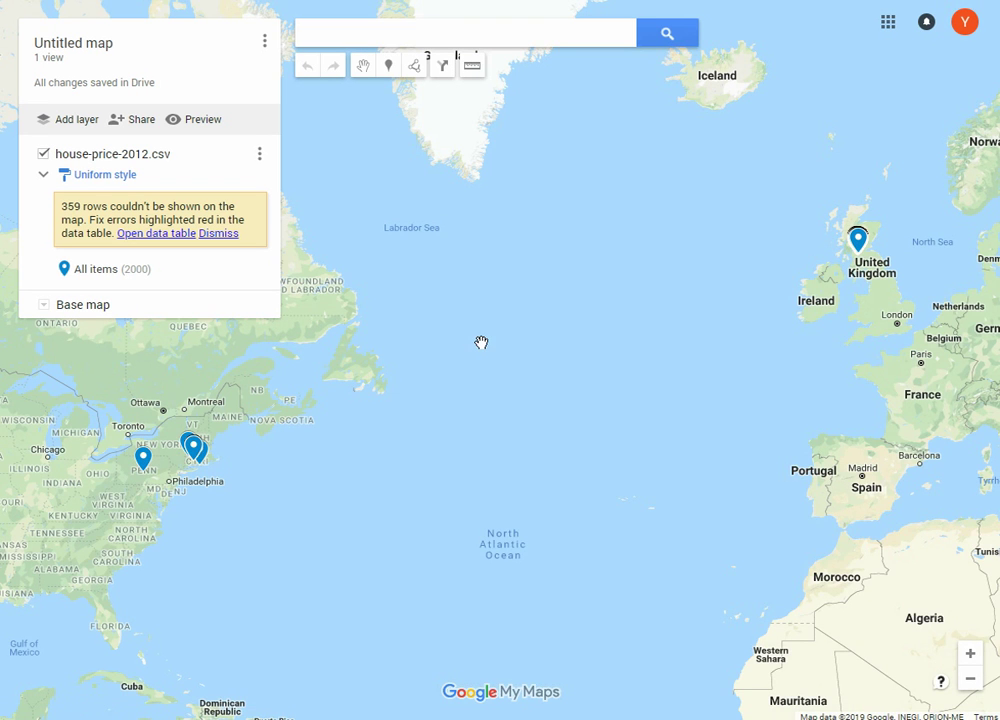
Examine where the imported placemarks fall on both sides of the Atlantic and around Glasgow.
mouse_move(790, 290)
mouse_down()
mouse_move(687, 352)
mouse_move(718, 338)
mouse_up()
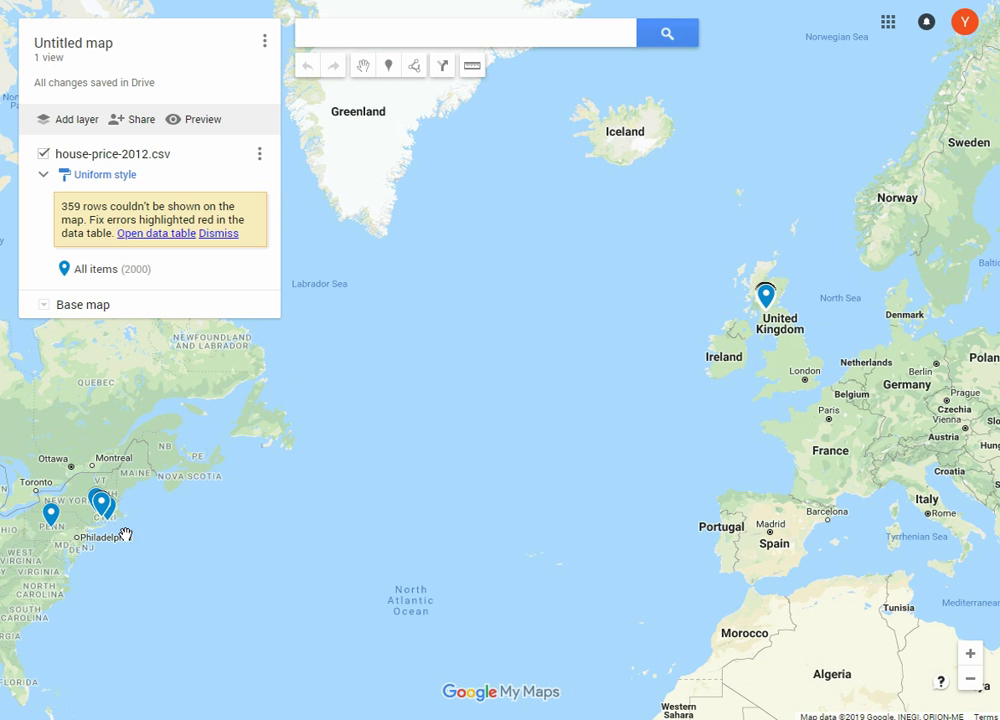
mouse_move(559, 441)
mouse_down()
mouse_move(527, 433)
mouse_move(455, 475)
mouse_move(669, 333)
mouse_move(578, 388)
mouse_up()
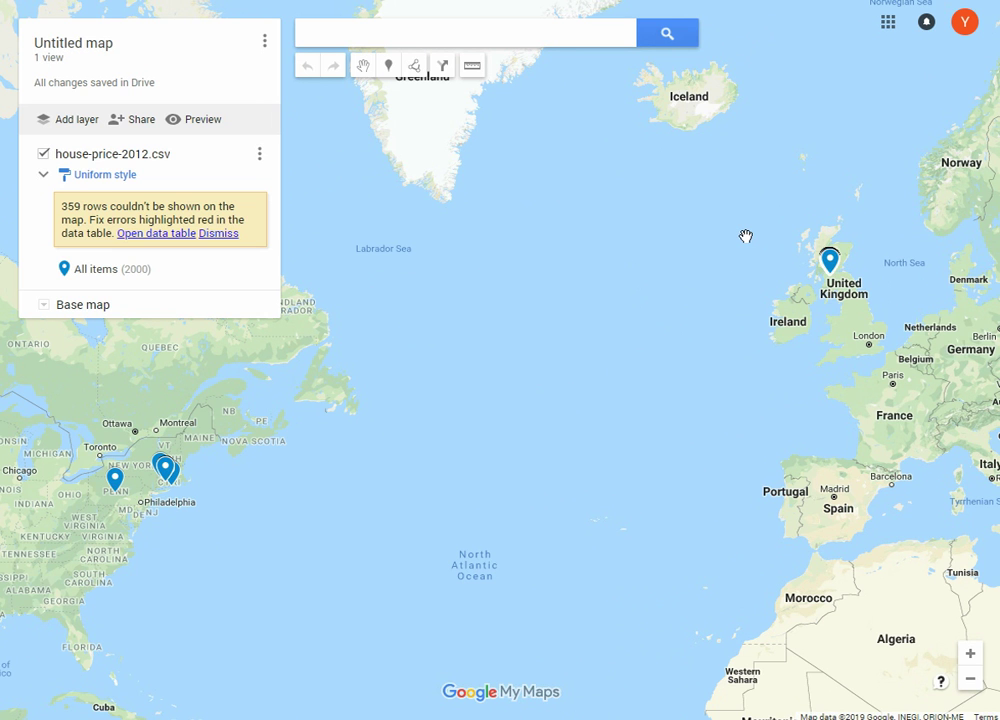
drag(840, 280, 704, 330)
scroll(703, 325, up, 3)
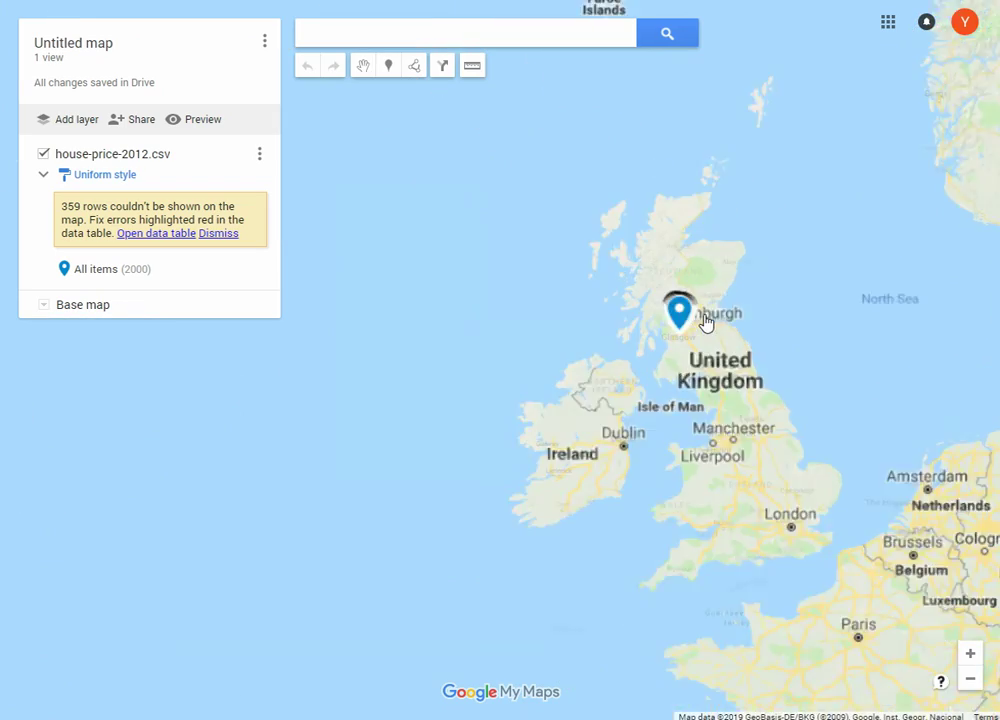
scroll(648, 357, up, 2)
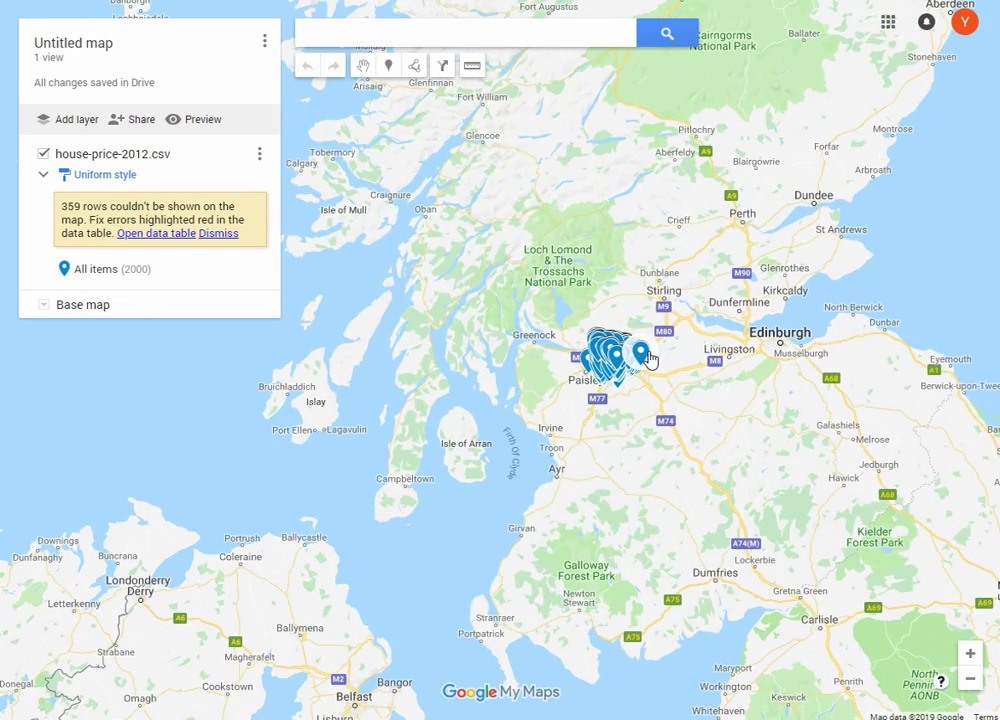
scroll(636, 375, up, 1)
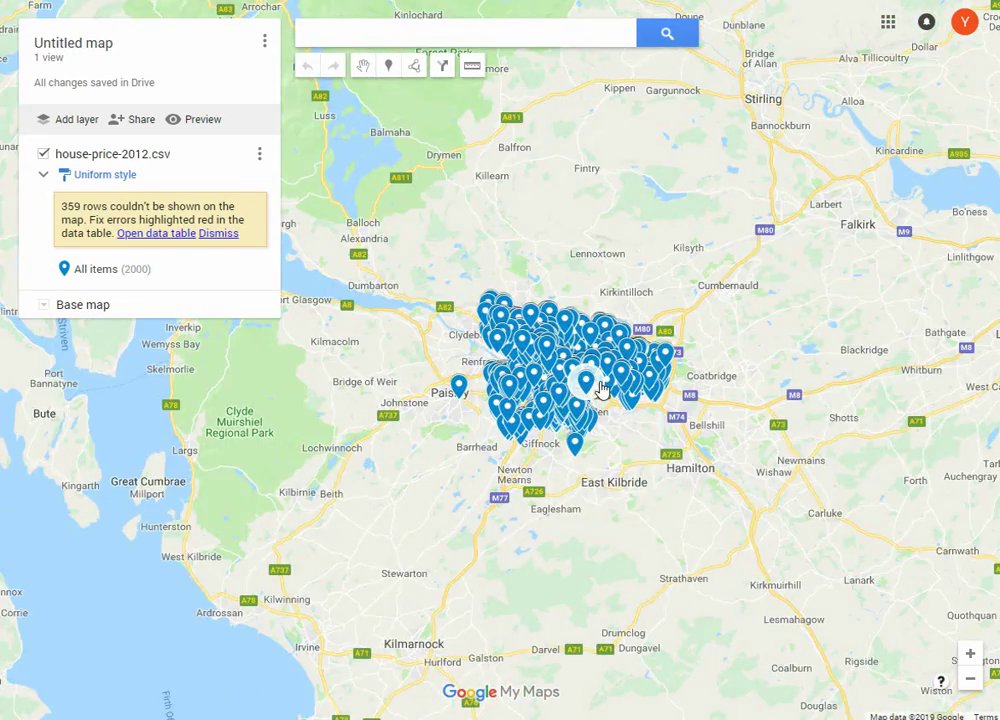
scroll(603, 386, up, 2)
drag(562, 381, 699, 417)
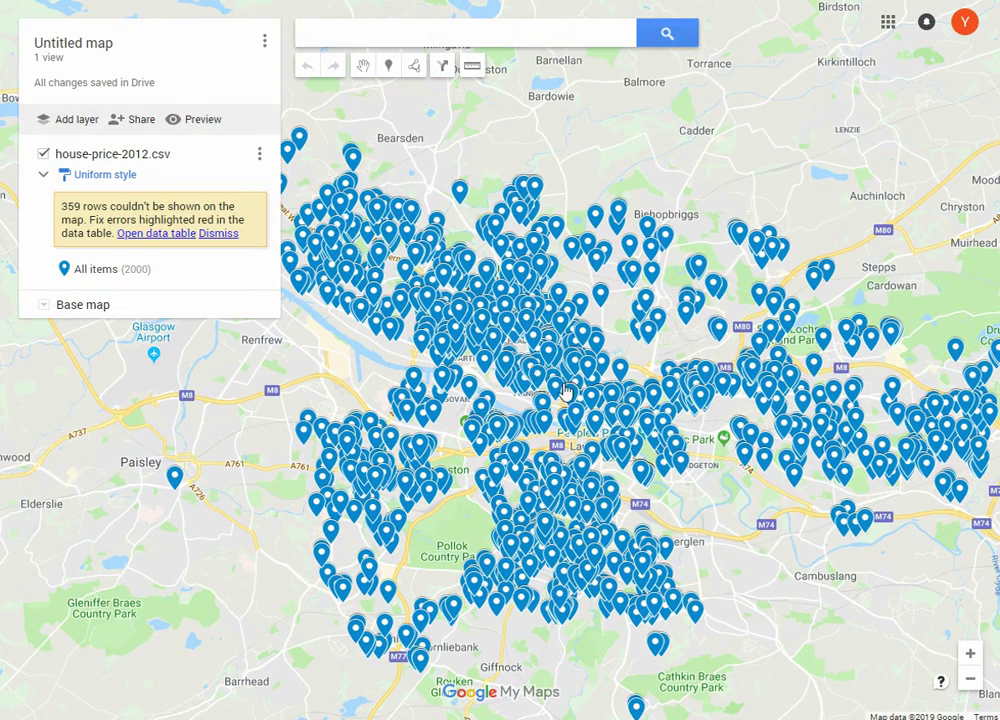
Inspect the sale details of a placemark on Dumbarton Rd in Partick, including its constant price, and close them.
scroll(518, 364, up, 3)
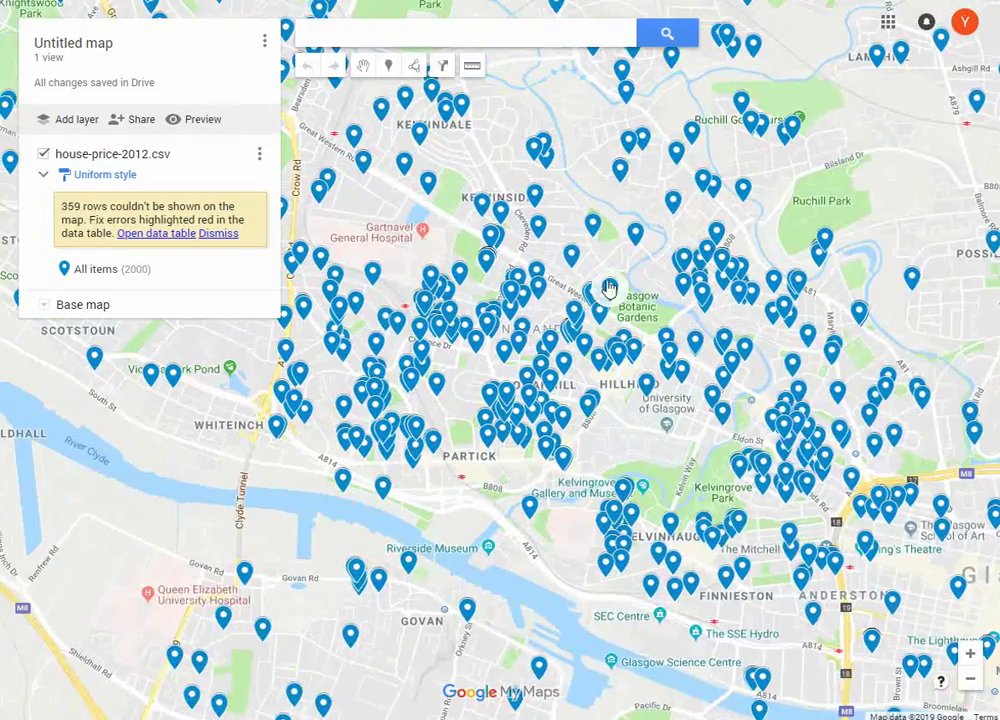
drag(609, 288, 720, 250)
drag(660, 470, 562, 441)
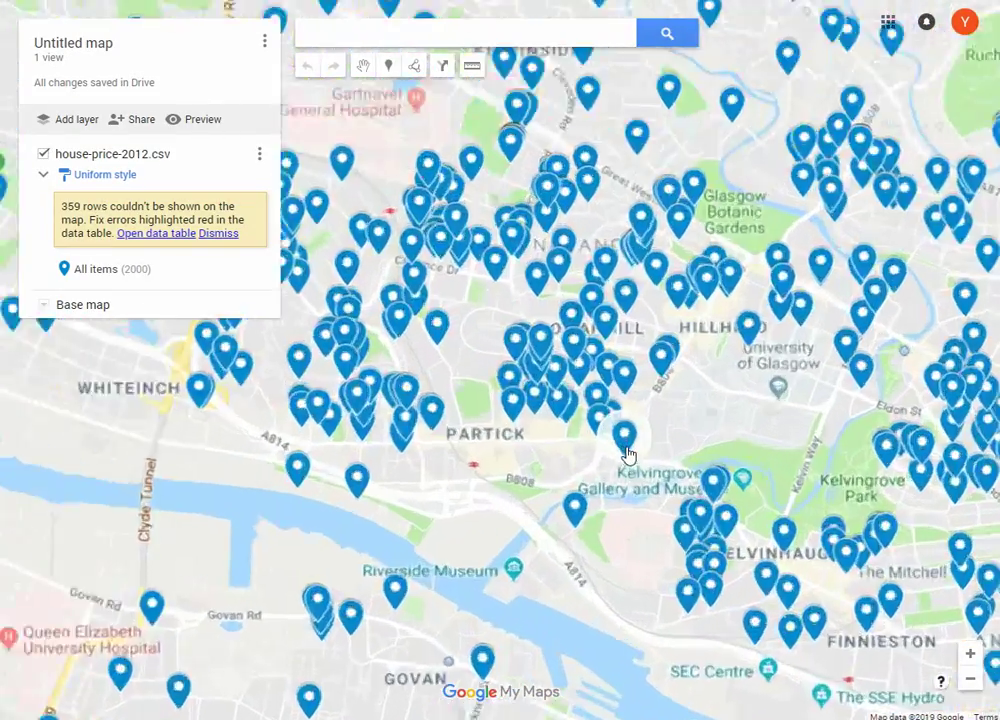
scroll(627, 458, up, 3)
scroll(594, 464, up, 2)
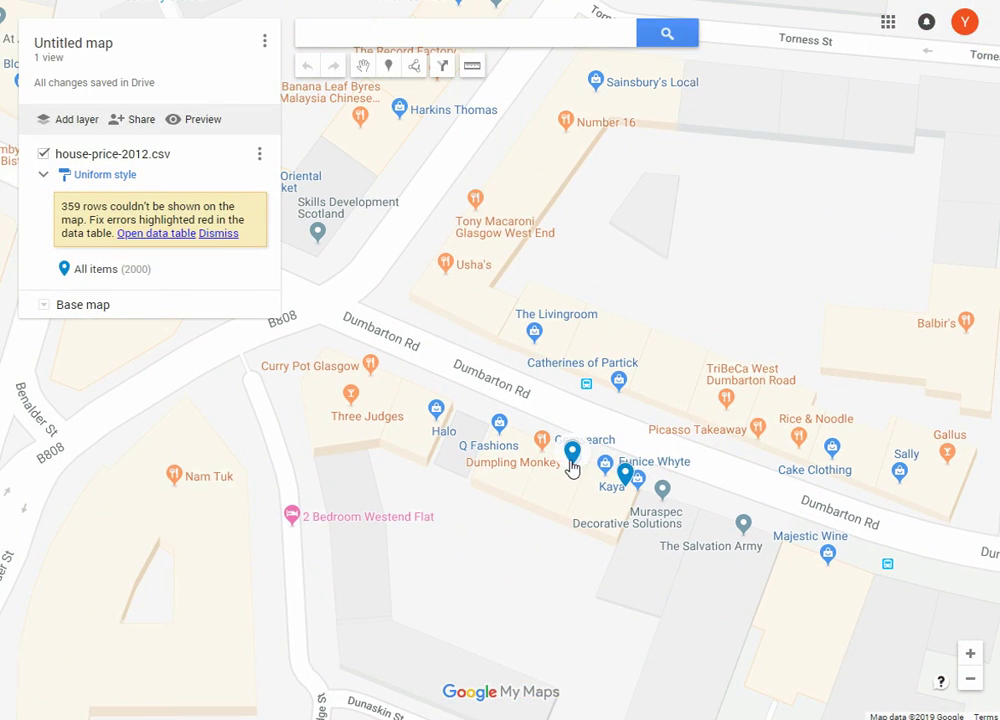
click(569, 458)
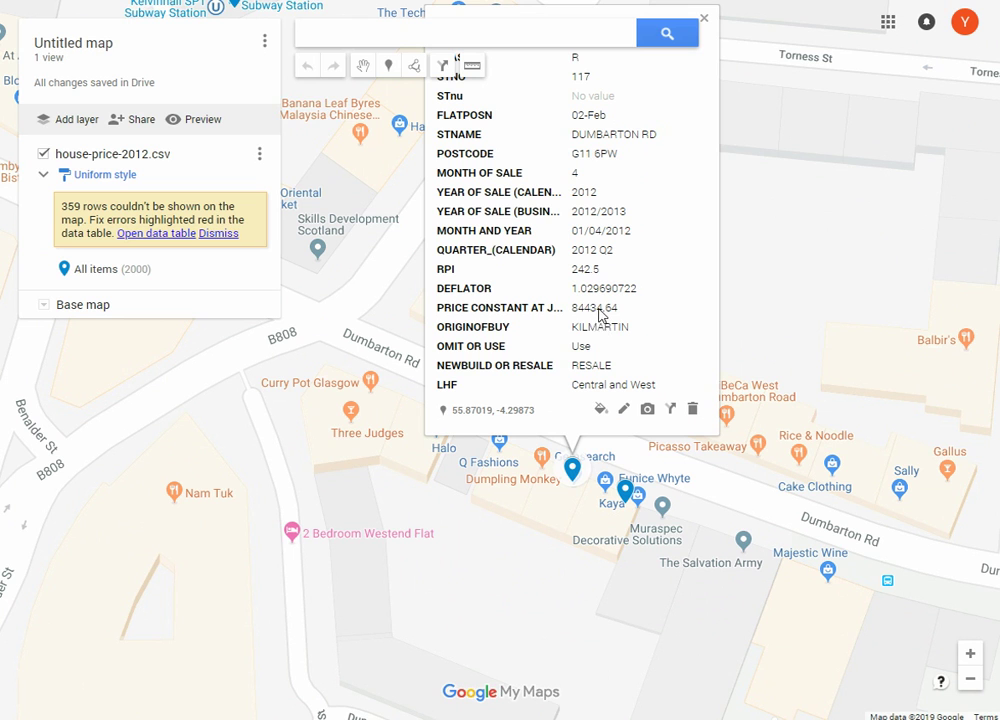
drag(572, 310, 587, 318)
click(704, 19)
Review the spread of house-price placemarks across the whole of Glasgow.
scroll(654, 234, down, 3)
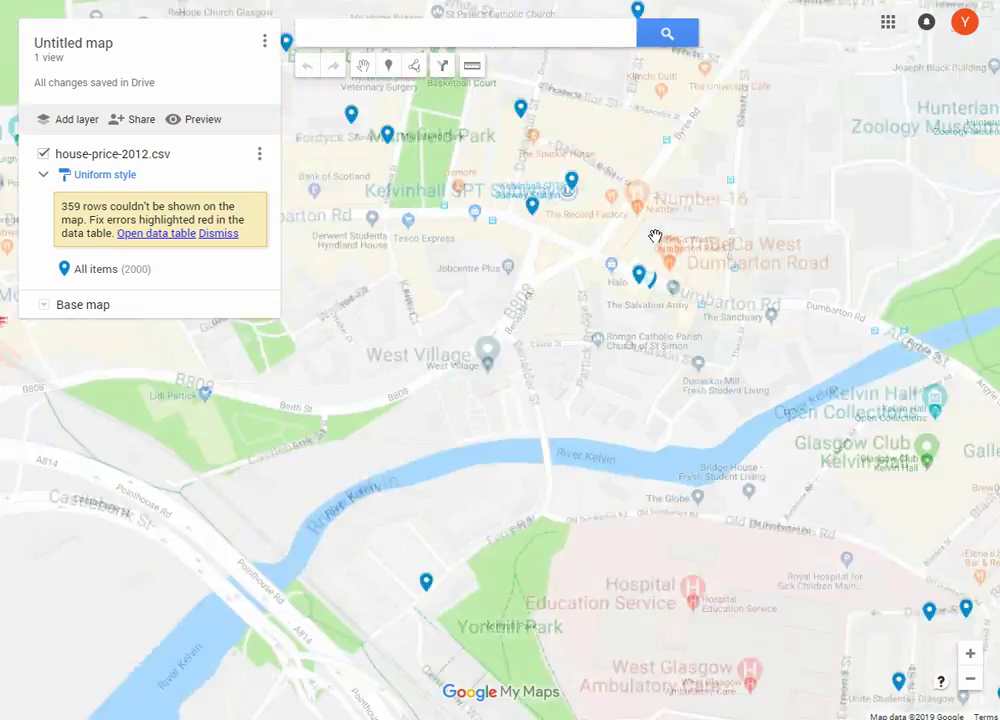
scroll(654, 234, down, 3)
drag(654, 234, 655, 368)
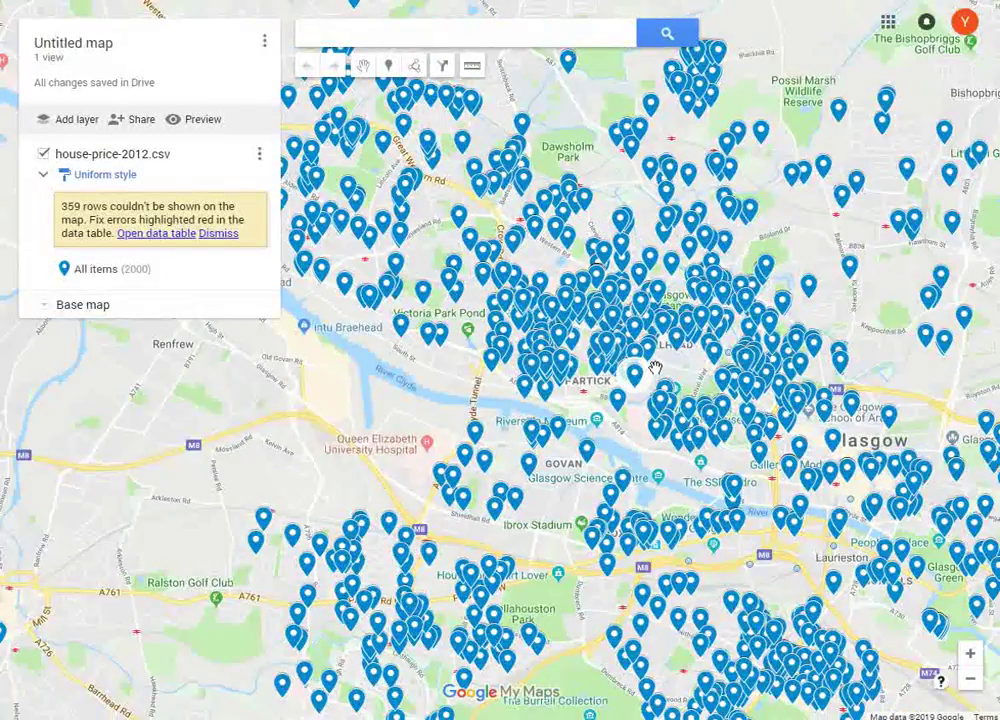
scroll(655, 368, down, 2)
drag(735, 440, 517, 374)
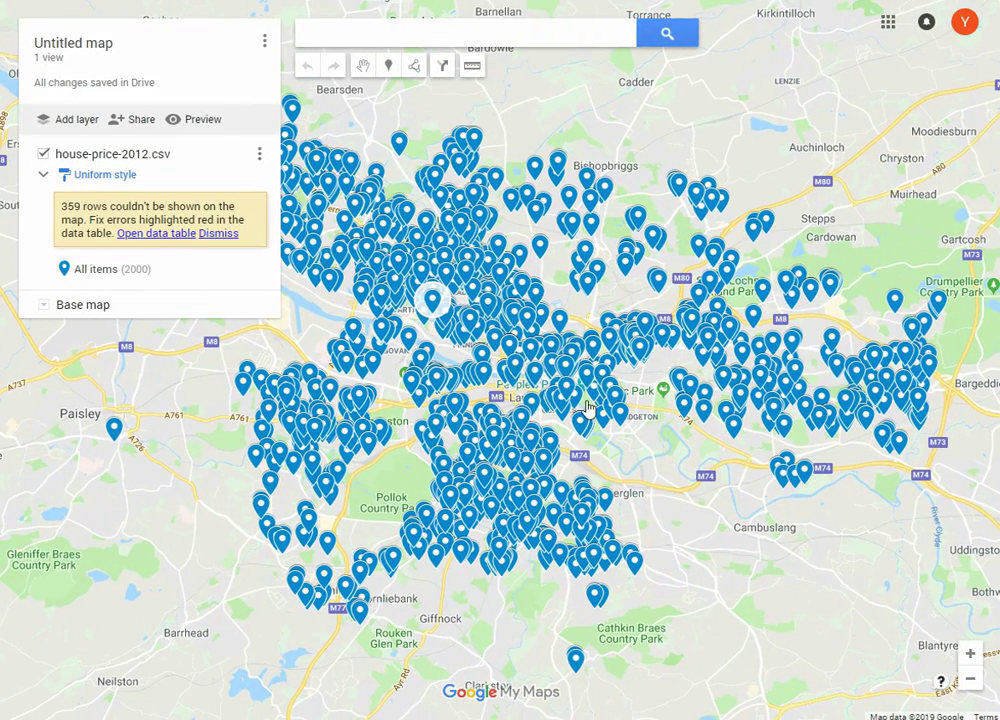
Review the map's sharing link and access settings without adding a title or description, and close them.
click(142, 134)
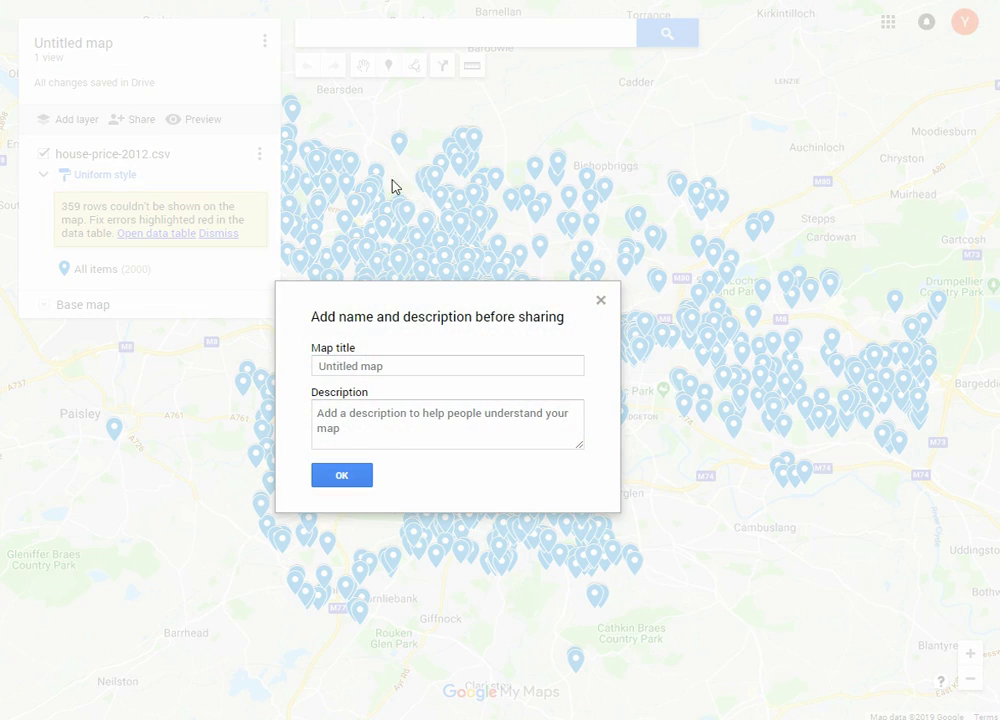
click(601, 301)
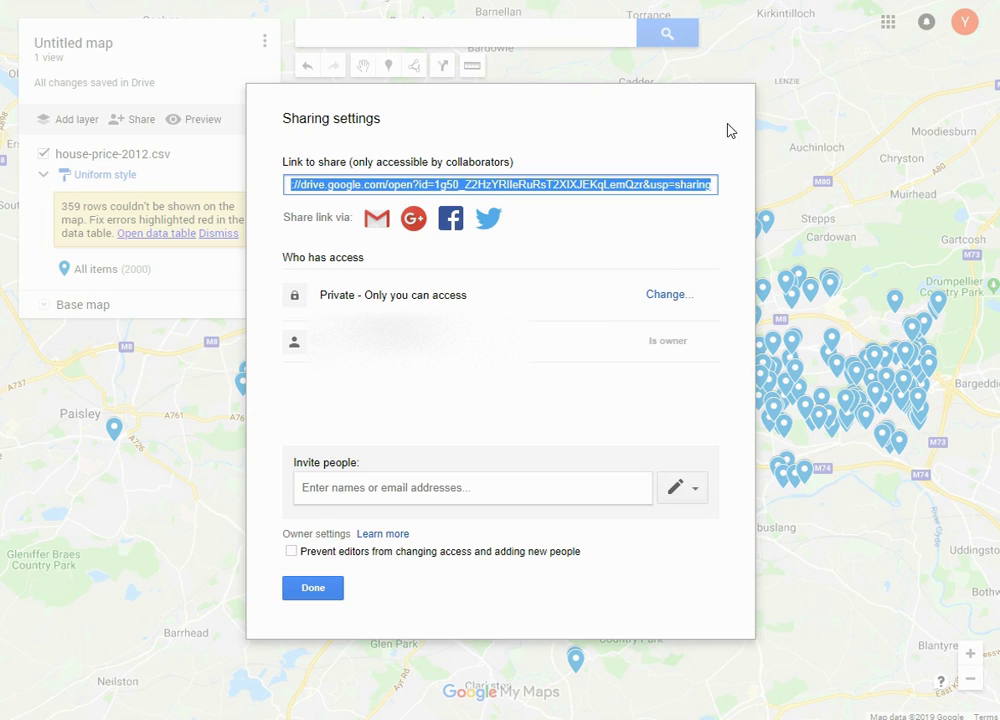
click(313, 588)
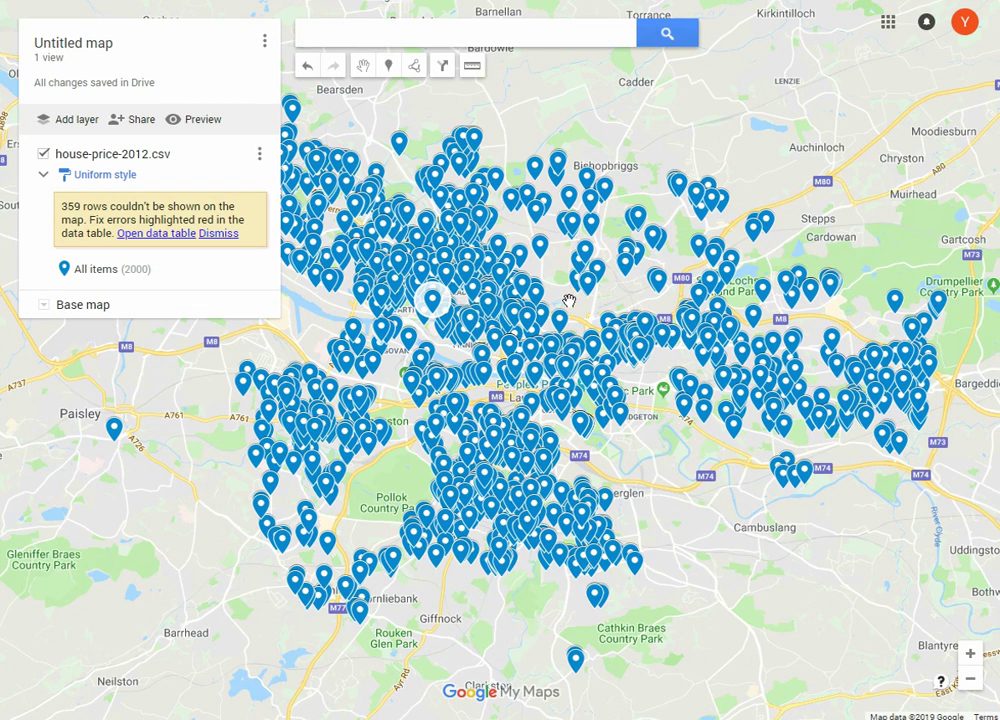
drag(532, 336, 587, 334)
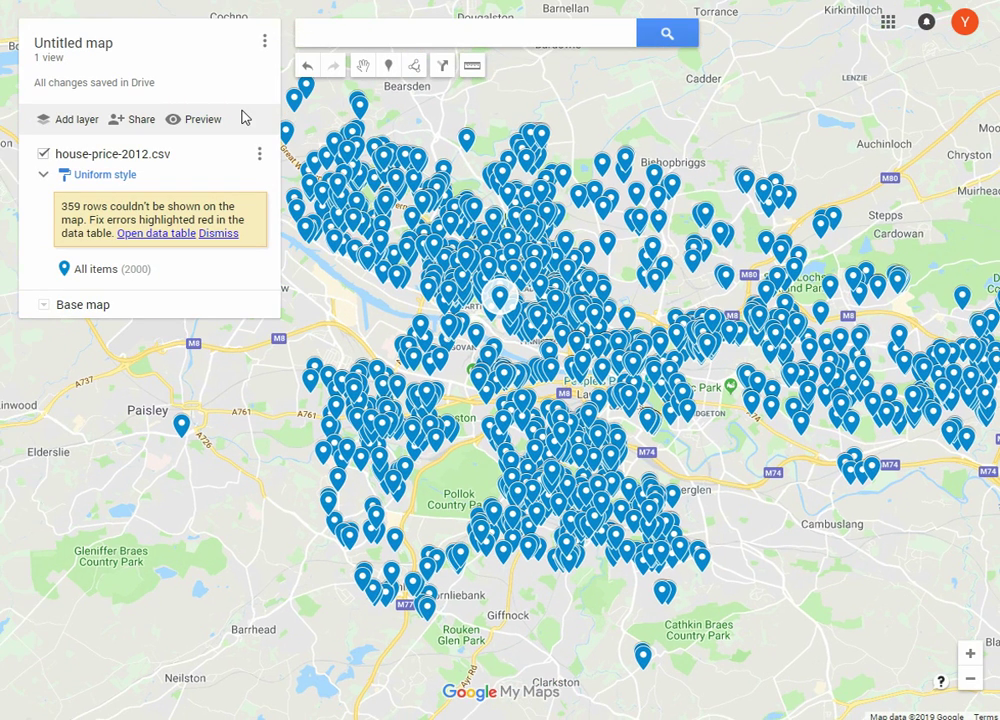
Review the KML/KMZ export options for the map, including which part of it to export, and close them.
click(263, 44)
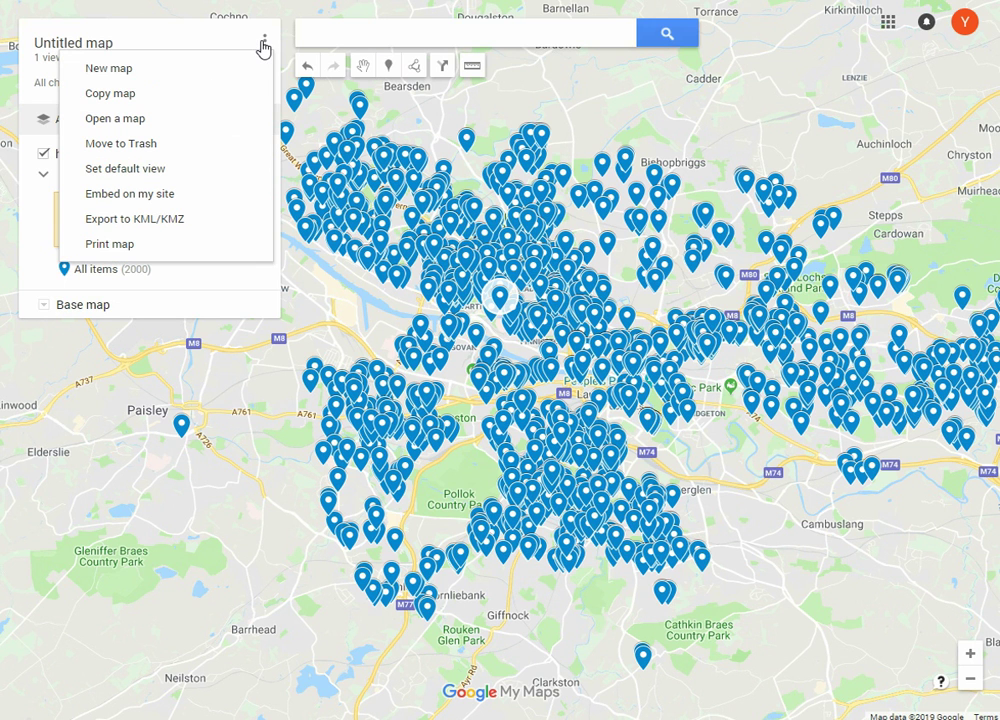
click(162, 231)
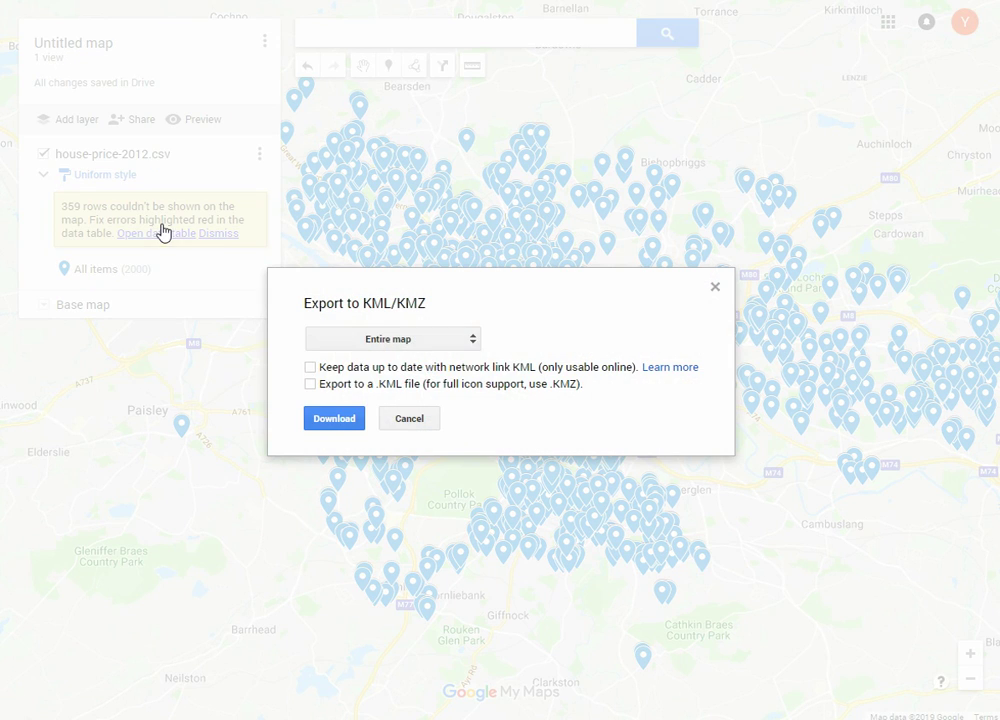
click(440, 346)
click(408, 372)
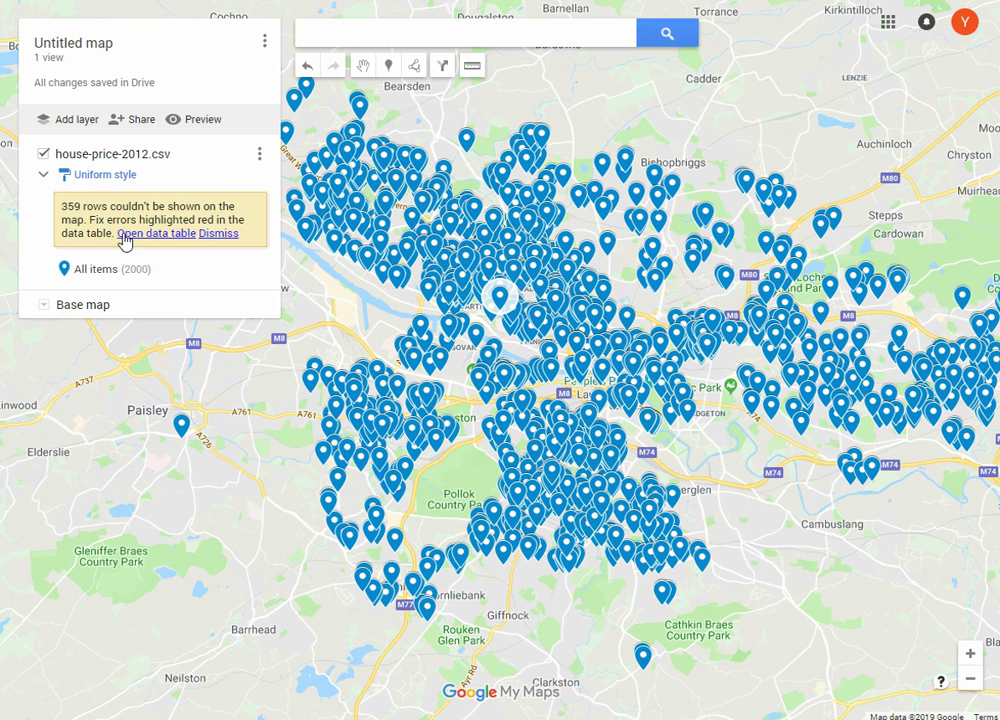
Open the data table of the house-price-2012.csv layer and examine the STNAME values of the flagged Brodie Dr rows.
click(155, 240)
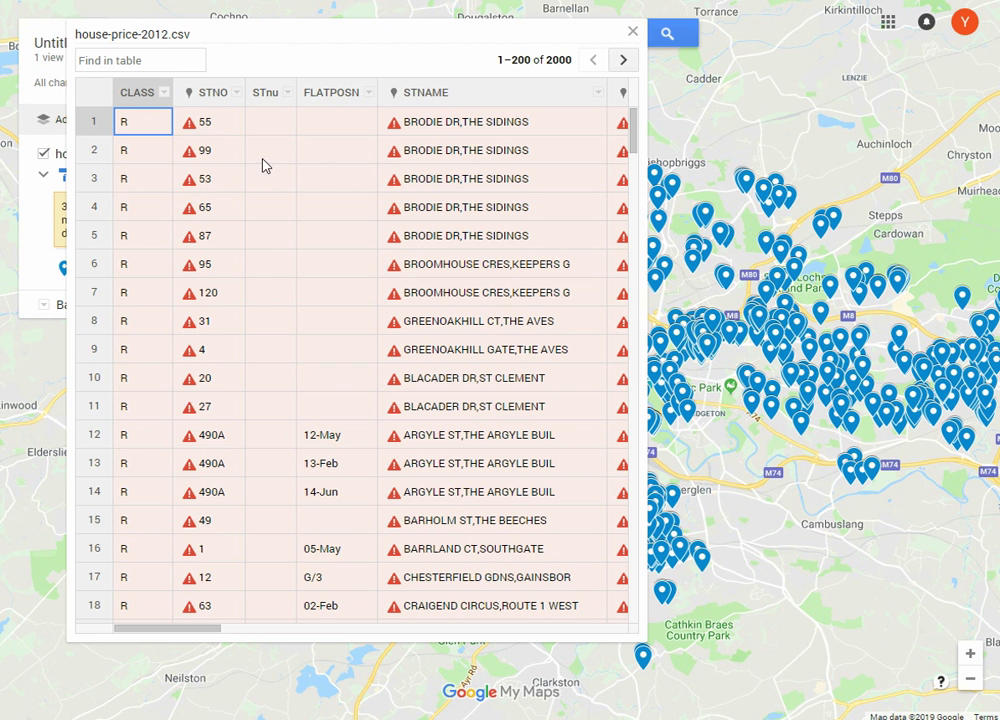
click(241, 161)
click(440, 180)
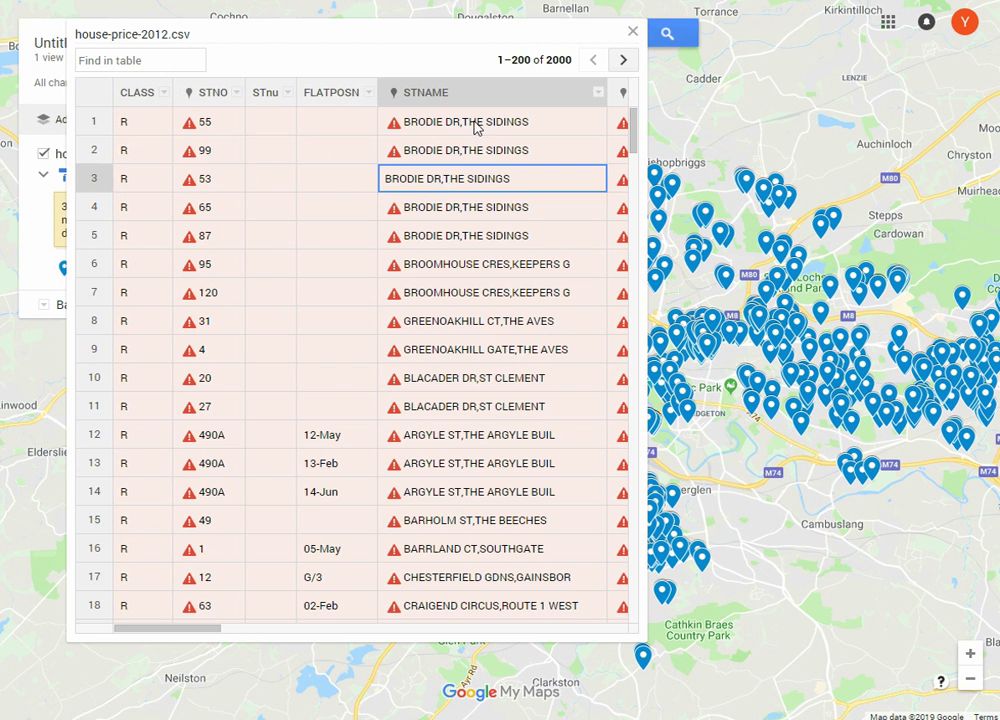
click(472, 133)
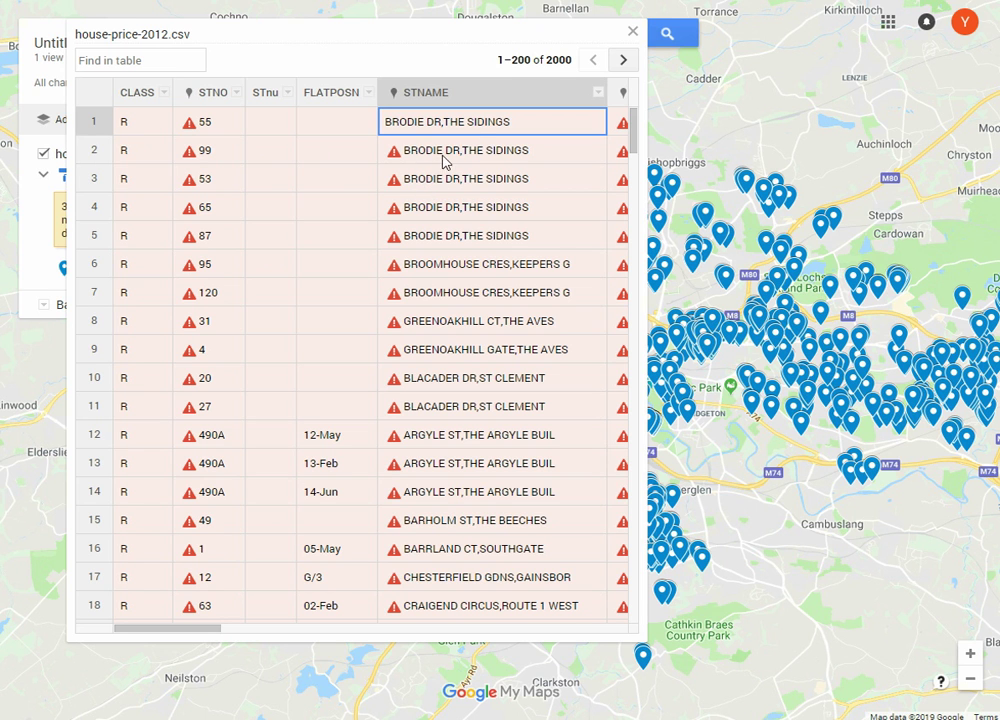
click(460, 210)
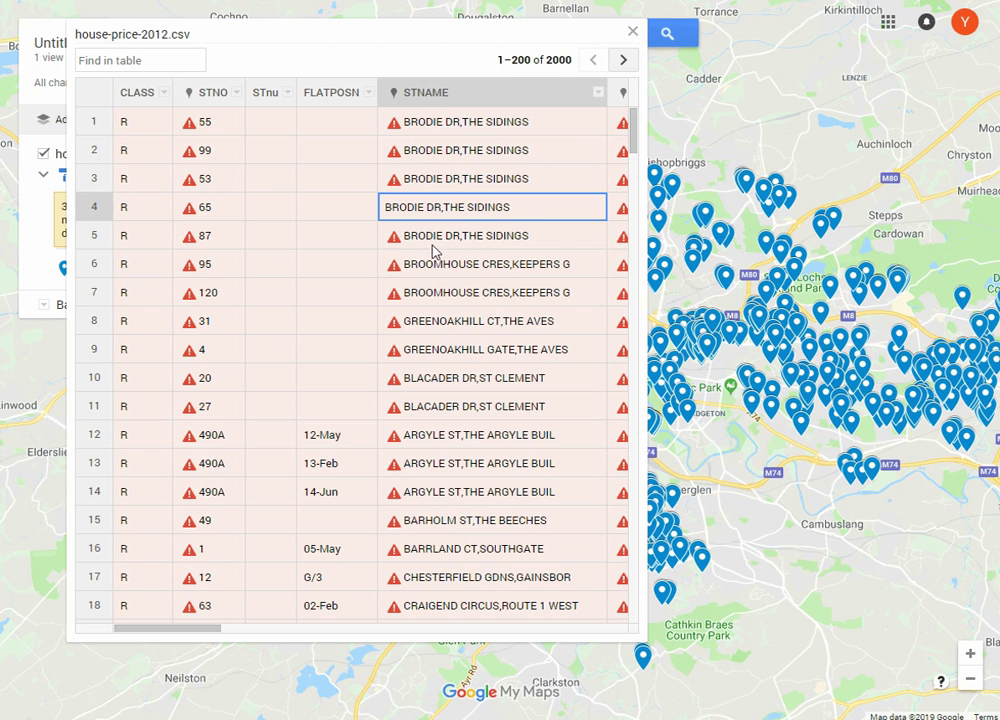
click(432, 247)
click(455, 185)
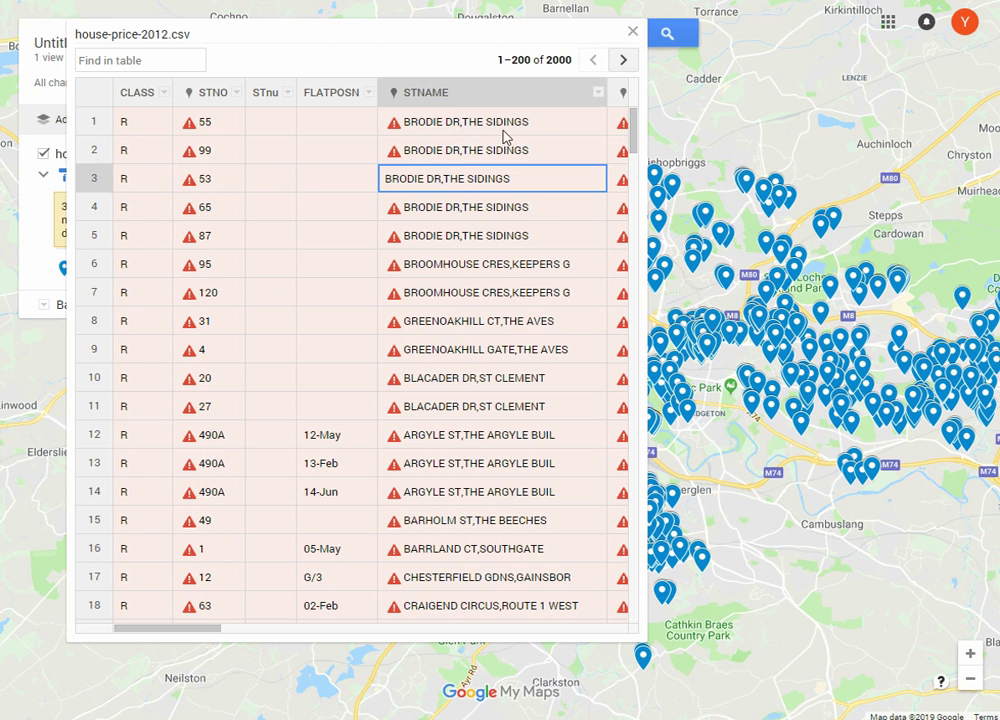
click(470, 212)
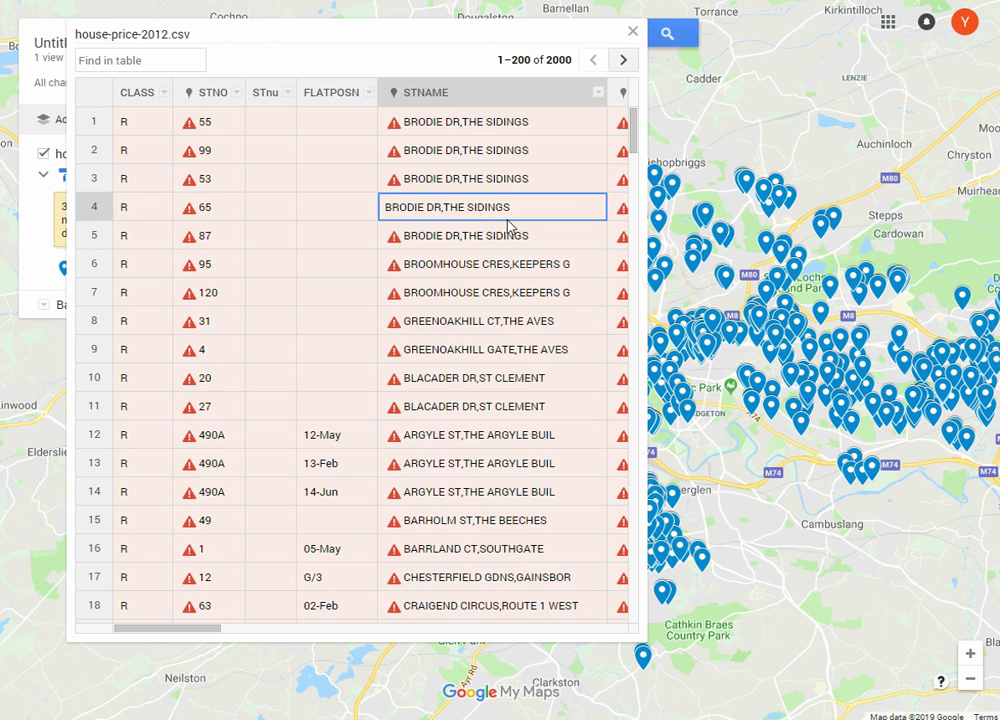
Examine the flagged street names further down the data table, from Broomhouse Cres onward, and return to the first rows.
key(Down)
key(Down)
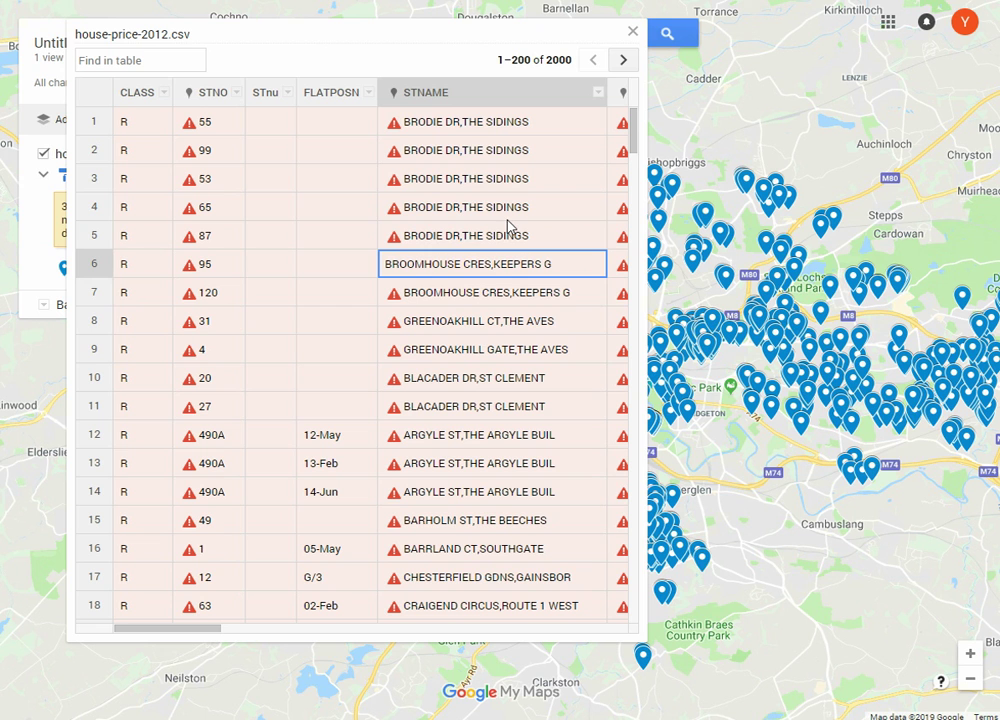
click(505, 288)
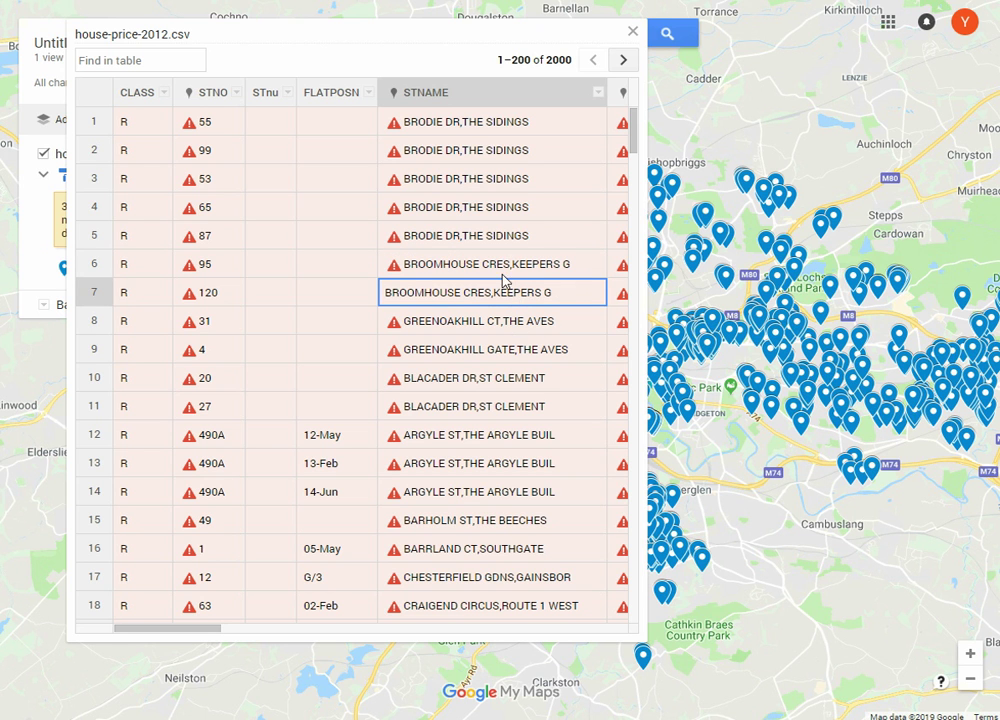
scroll(495, 380, down, 2)
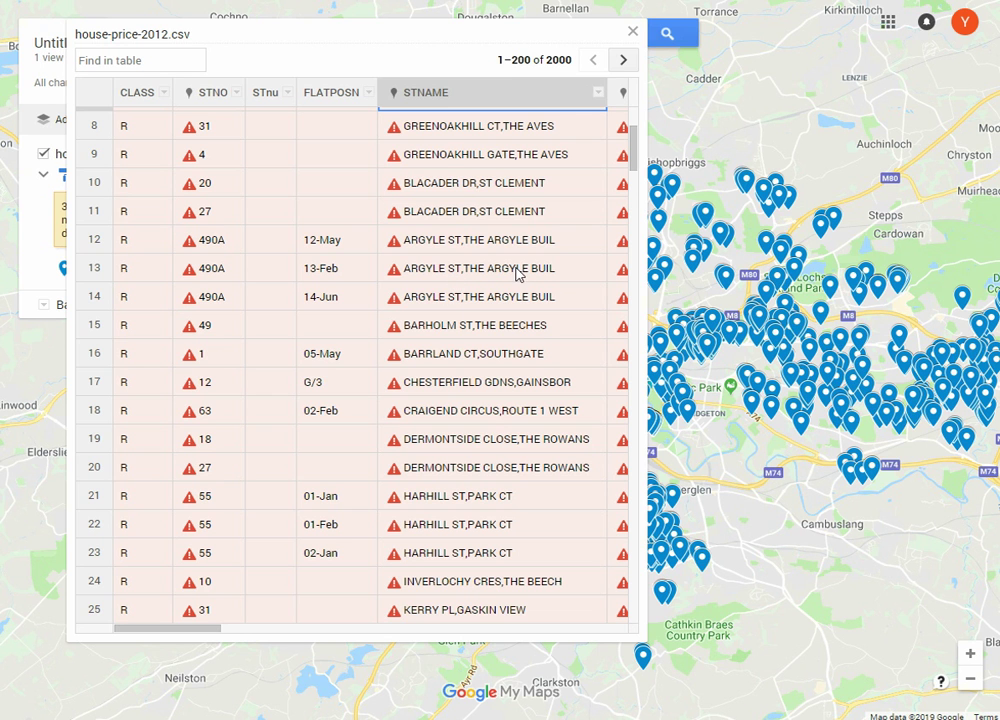
scroll(520, 283, up, 2)
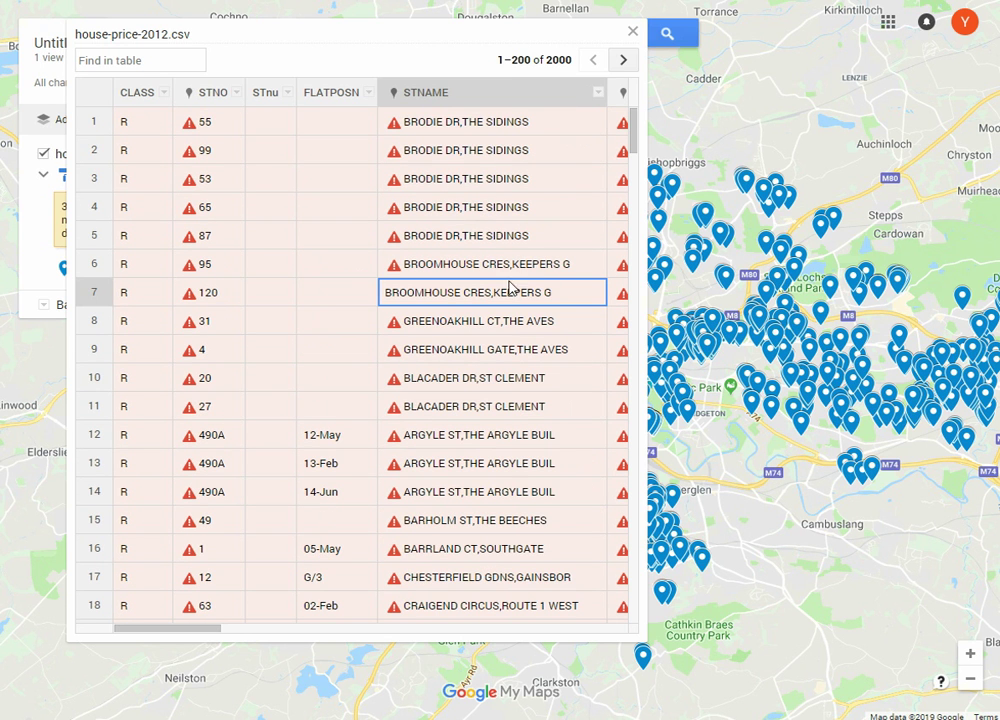